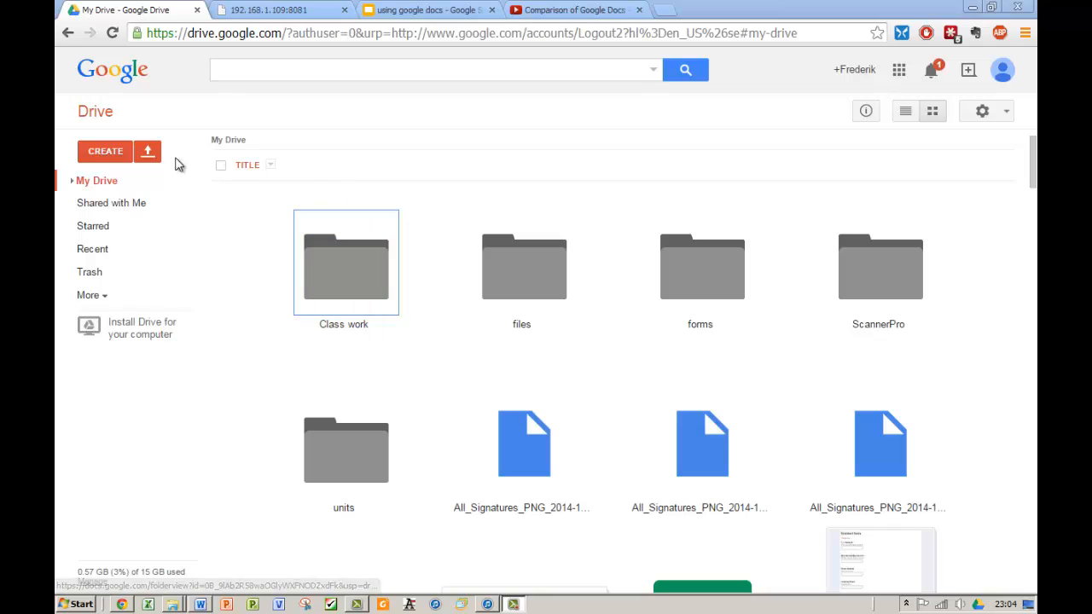
- Create a new form from Drive and title it "Test form"
left_click(106, 154)
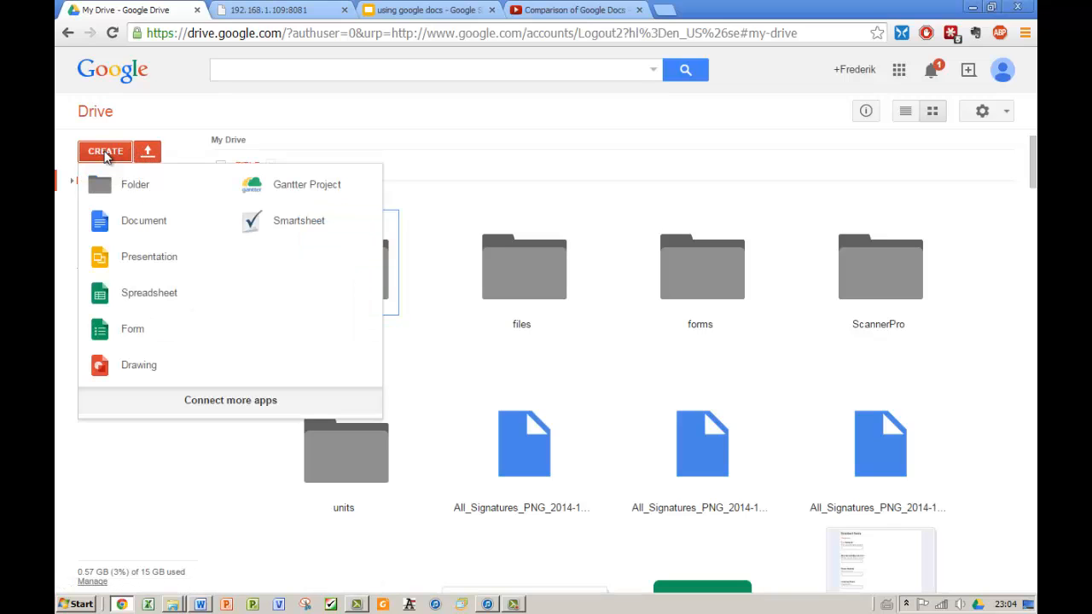
left_click(134, 329)
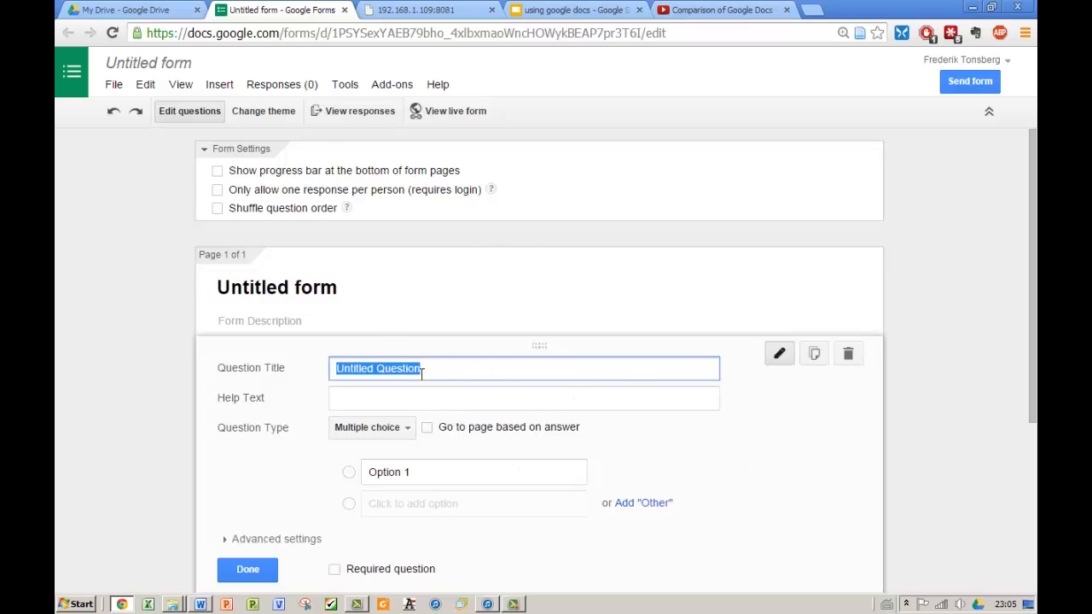
left_click(297, 288)
key("ctrl+a")
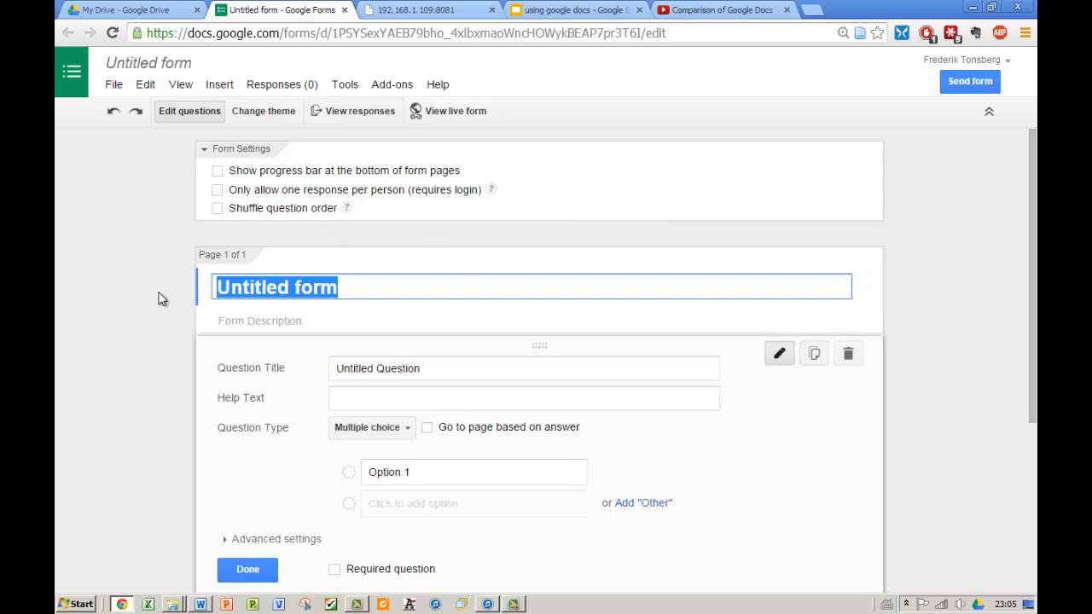
type("Test form")
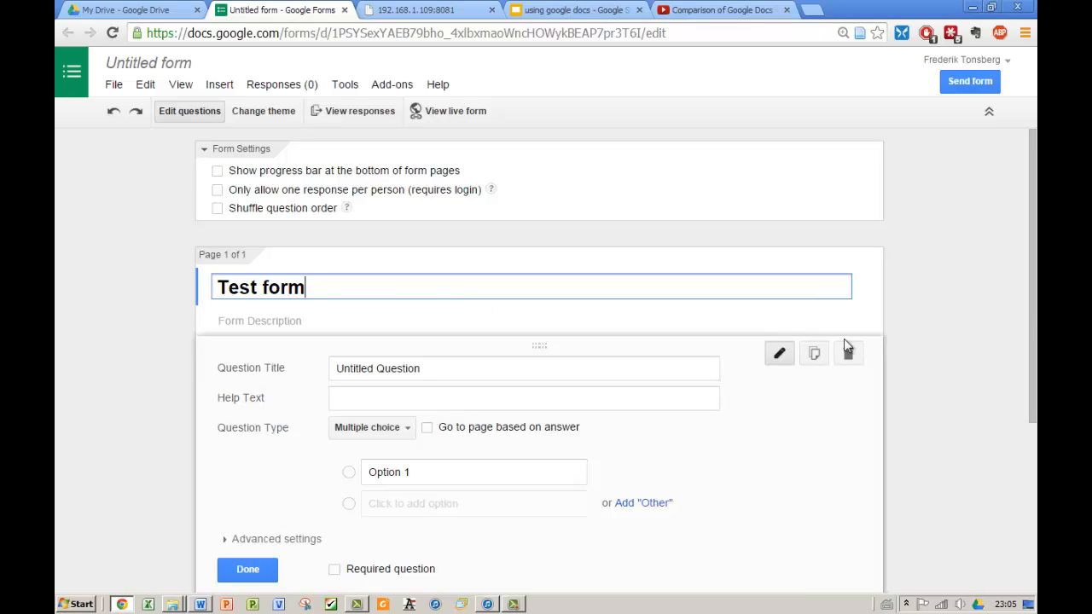
- Set the first question's title to "What is your first name?"
left_click_drag(1030, 350, 1030, 469)
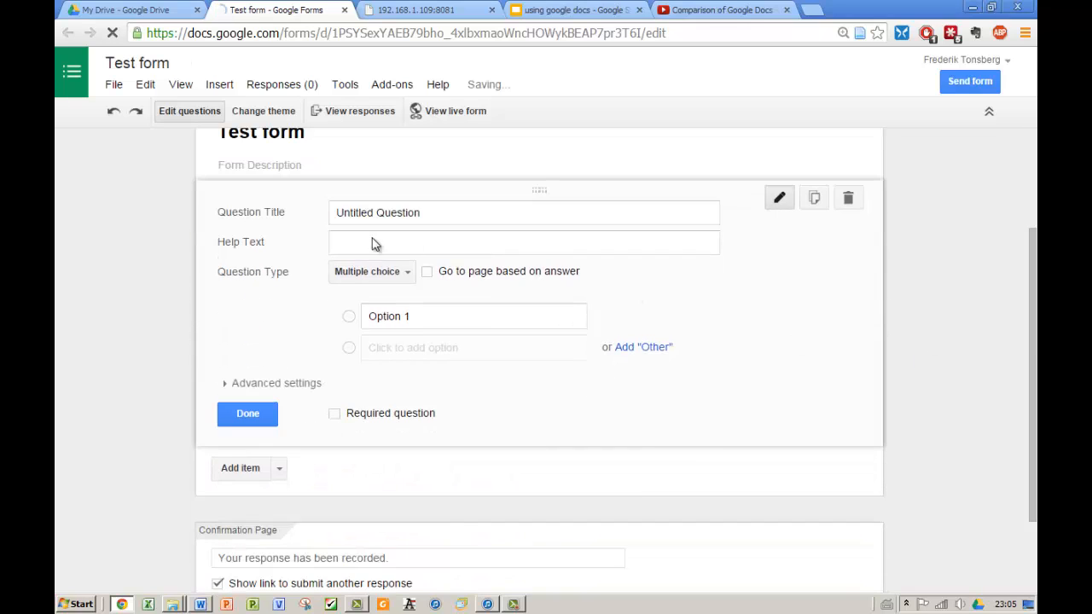
left_click_drag(1035, 295, 1035, 259)
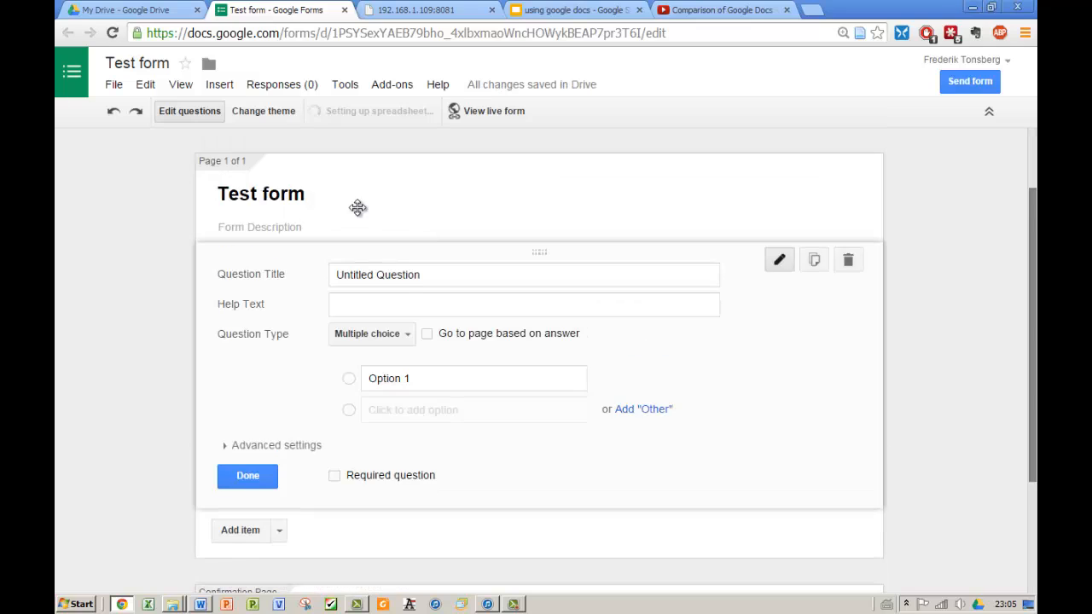
left_click(423, 275)
left_click_drag(437, 274, 281, 280)
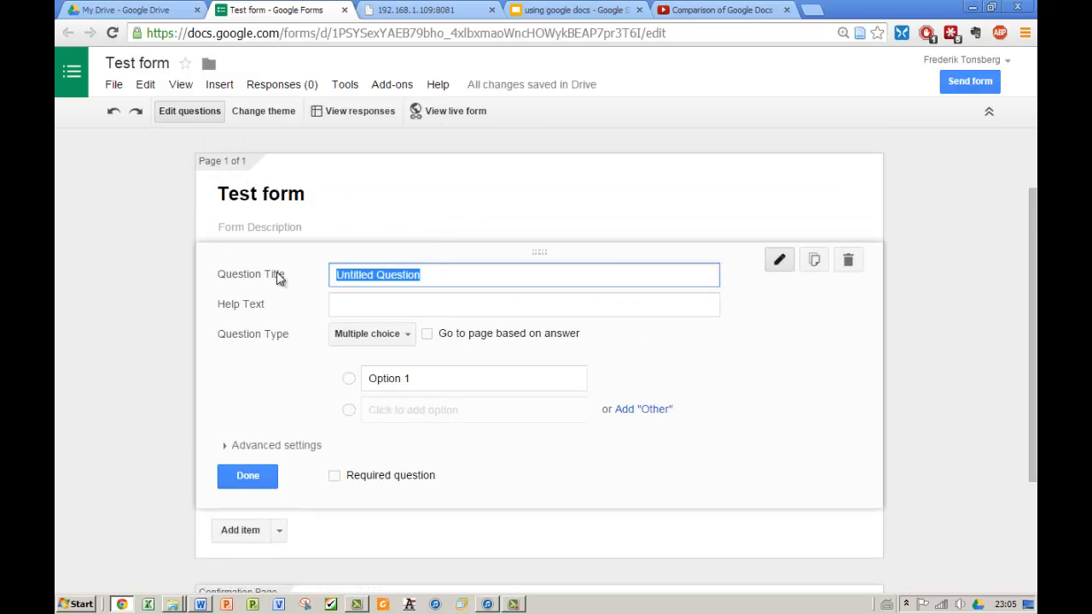
type("What")
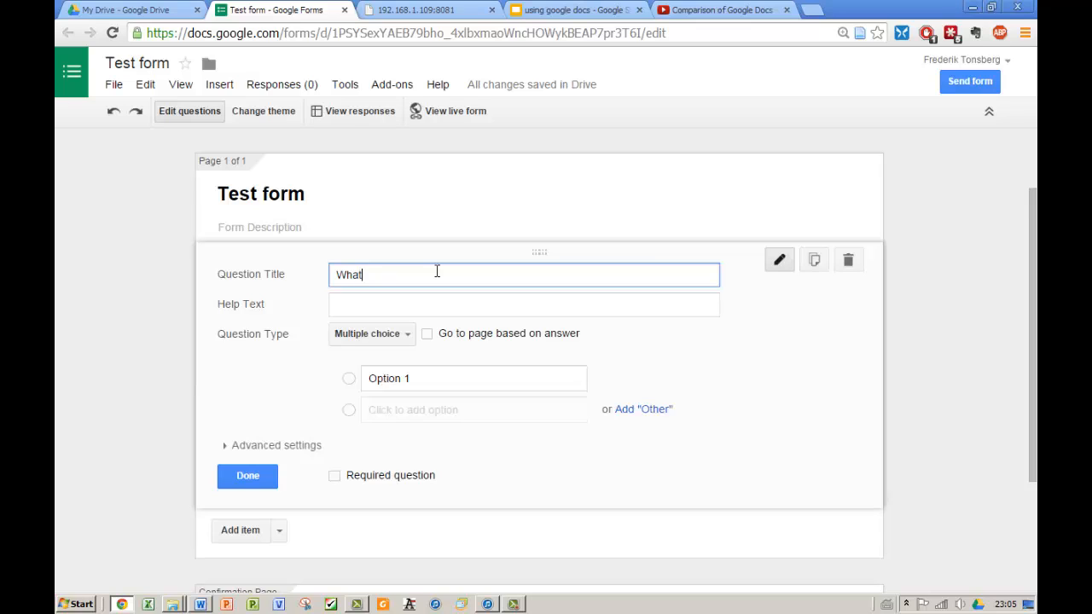
type(" first")
type("is your first name")
type("?")
- Change the first-name question's type to Text, make it required and finish editing it
left_click(413, 340)
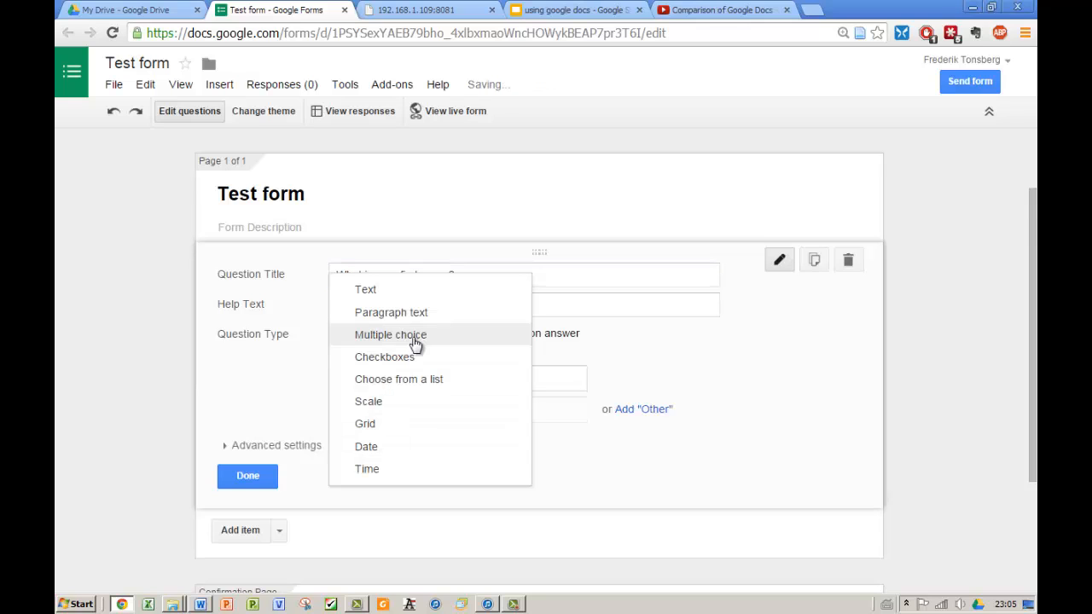
left_click(368, 290)
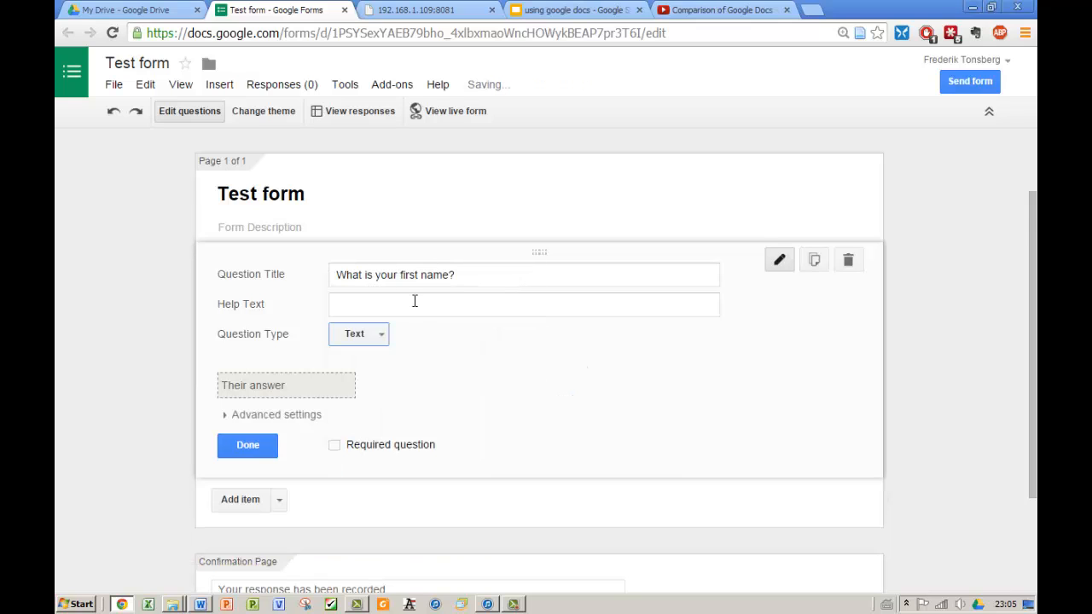
left_click(336, 447)
left_click(249, 445)
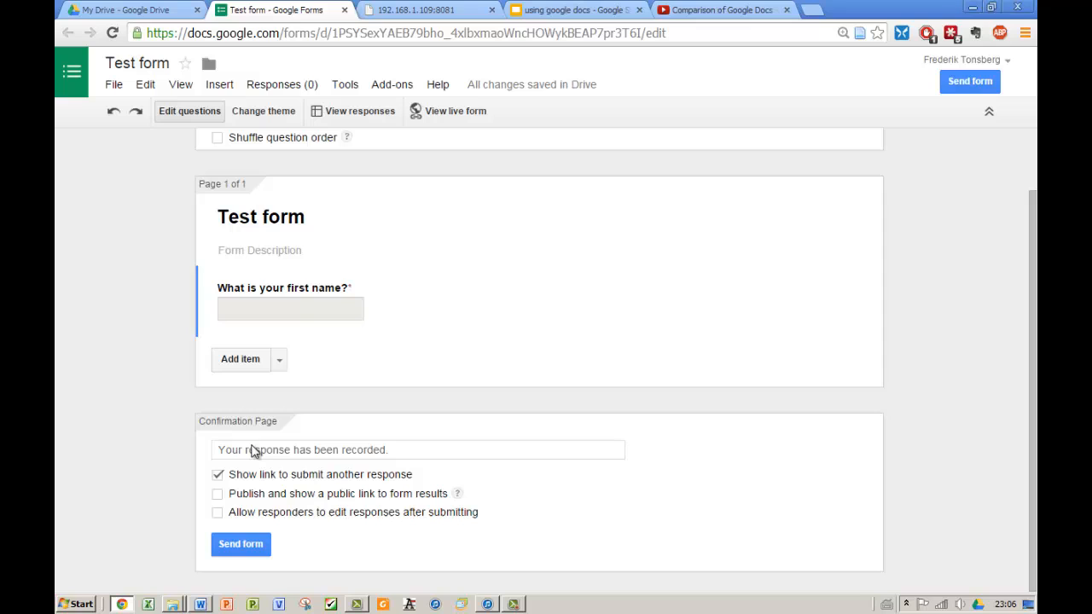
- Add a paragraph text question titled "Why do you love Kellogs Corn Flakes"
left_click(280, 365)
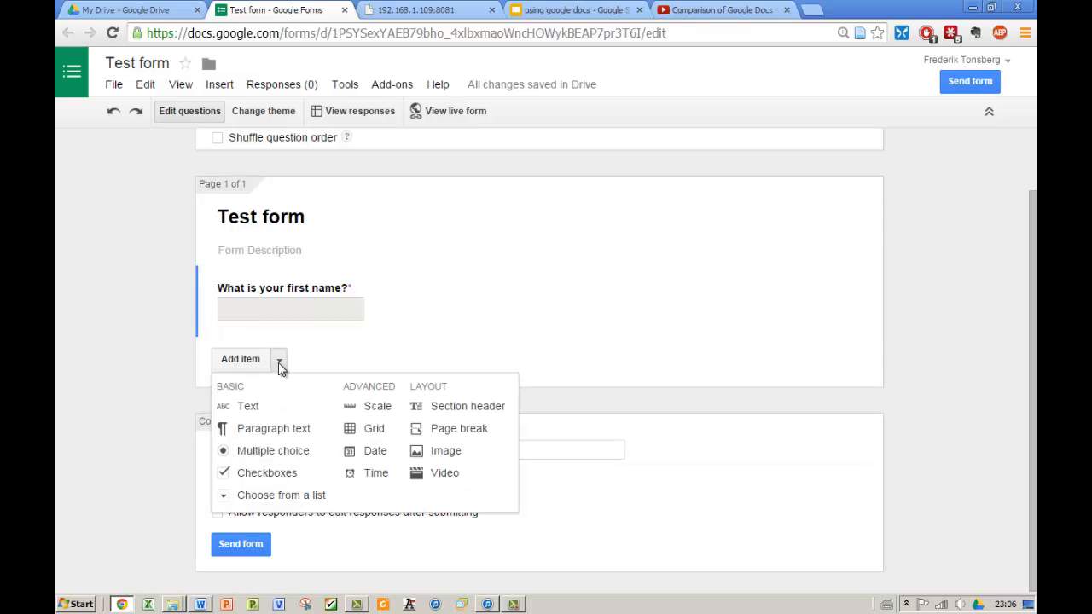
left_click(285, 428)
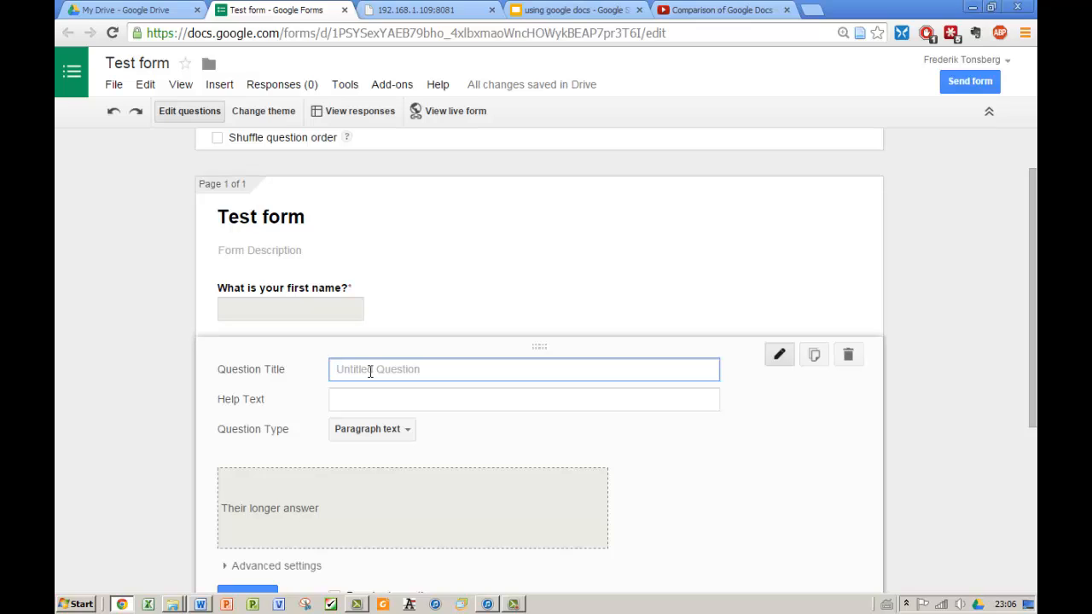
type("Why do you love Kellogs Co")
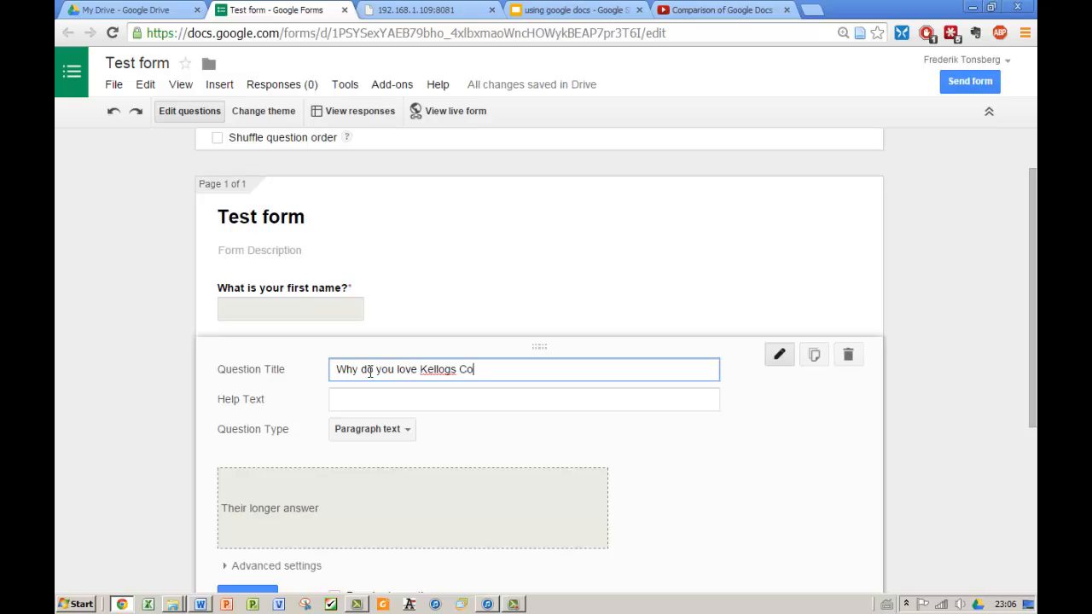
type("rn Flakes")
- Give the Corn Flakes question the help text "Focus on a childhood experience" and make it required
left_click(381, 402)
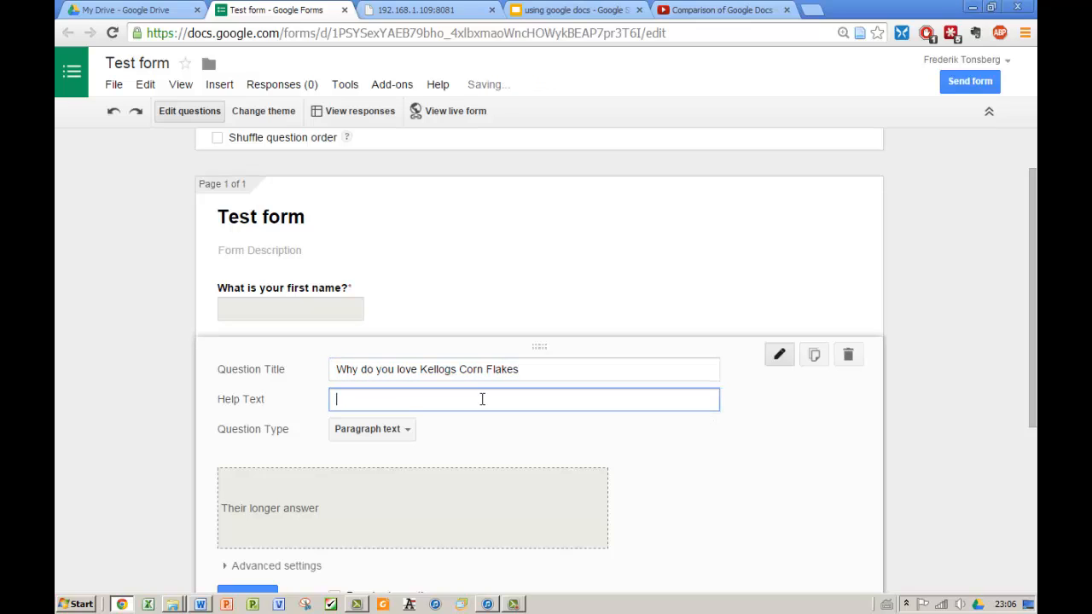
type("Foxu")
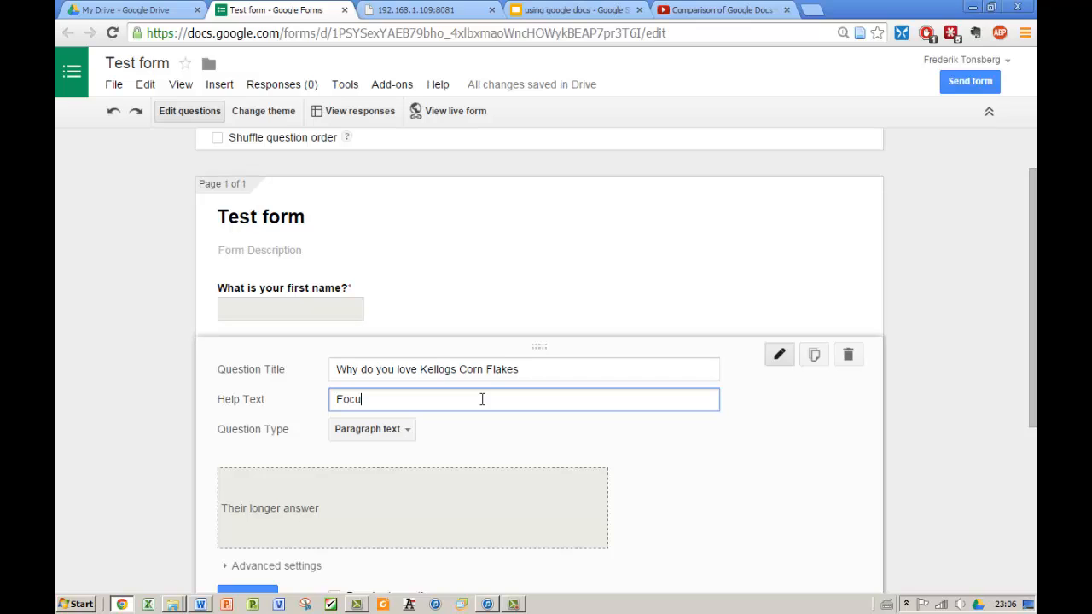
type("s on a child")
key("BackSpace")
type("hood exp")
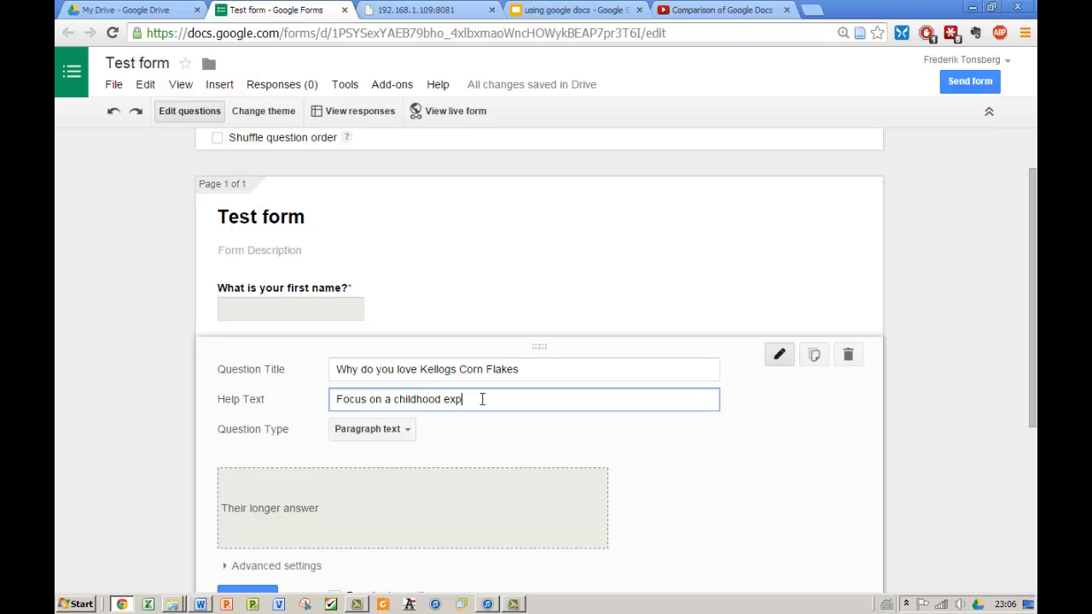
type("erience")
scroll(678, 441, "down", 2)
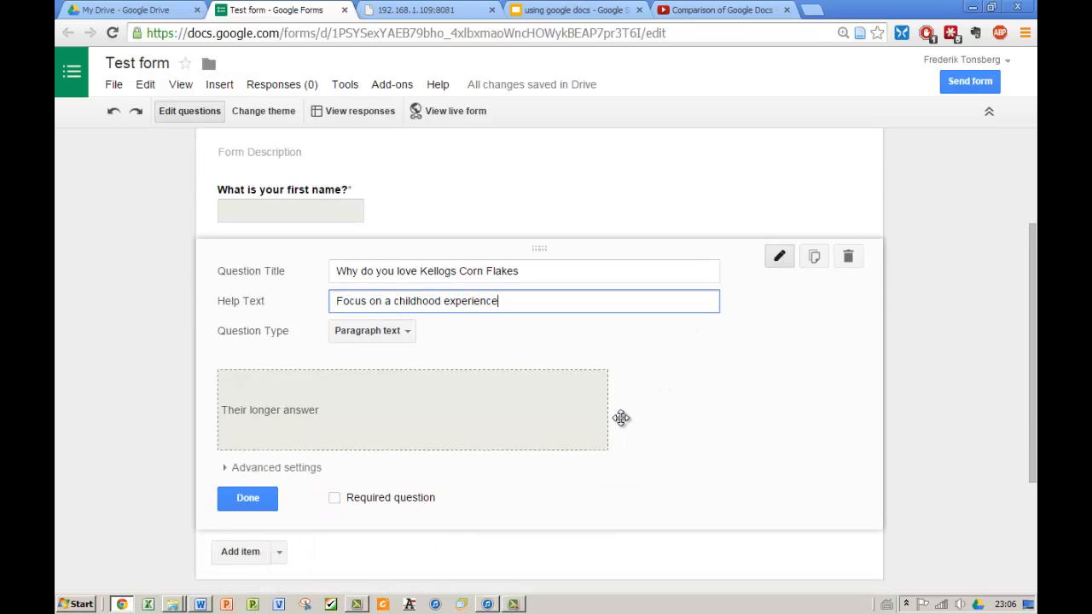
left_click(335, 499)
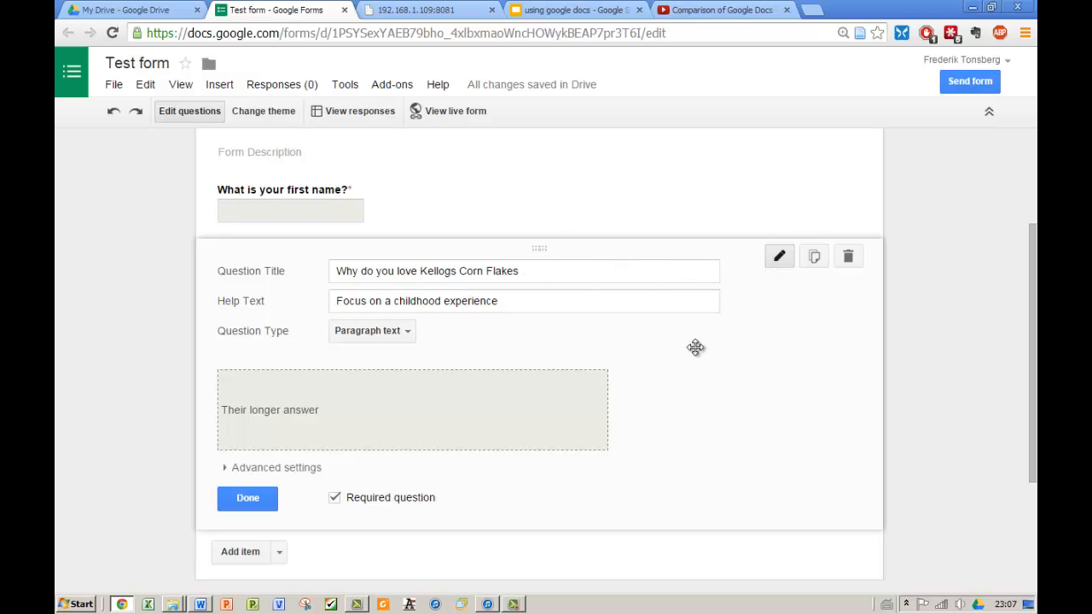
- Duplicate the Corn Flakes question and retitle the copy "Why do you love Kellogs Frosties"
left_click(815, 258)
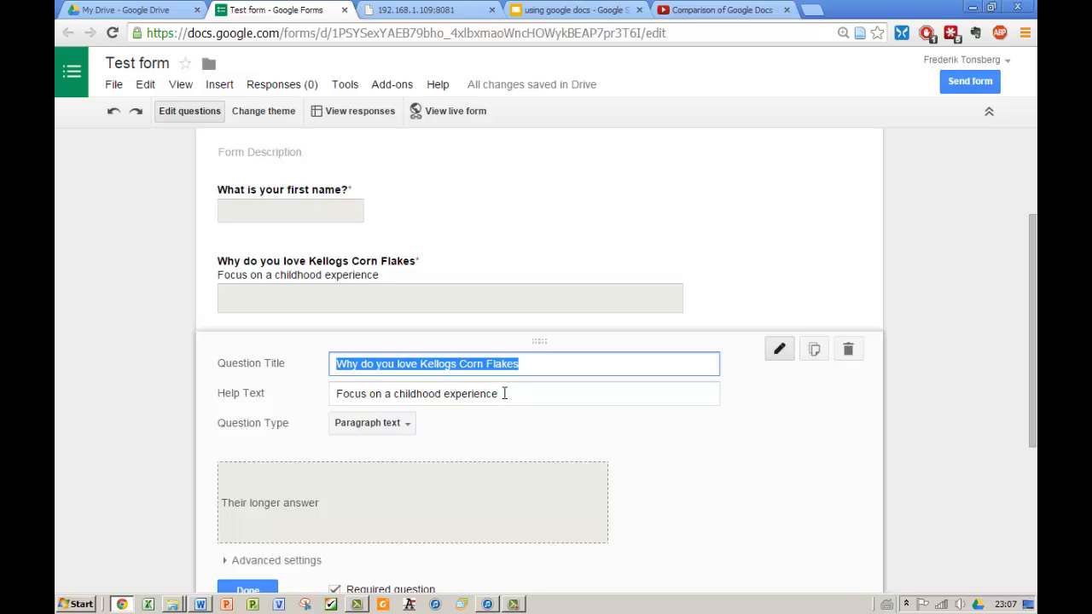
left_click_drag(504, 394, 344, 389)
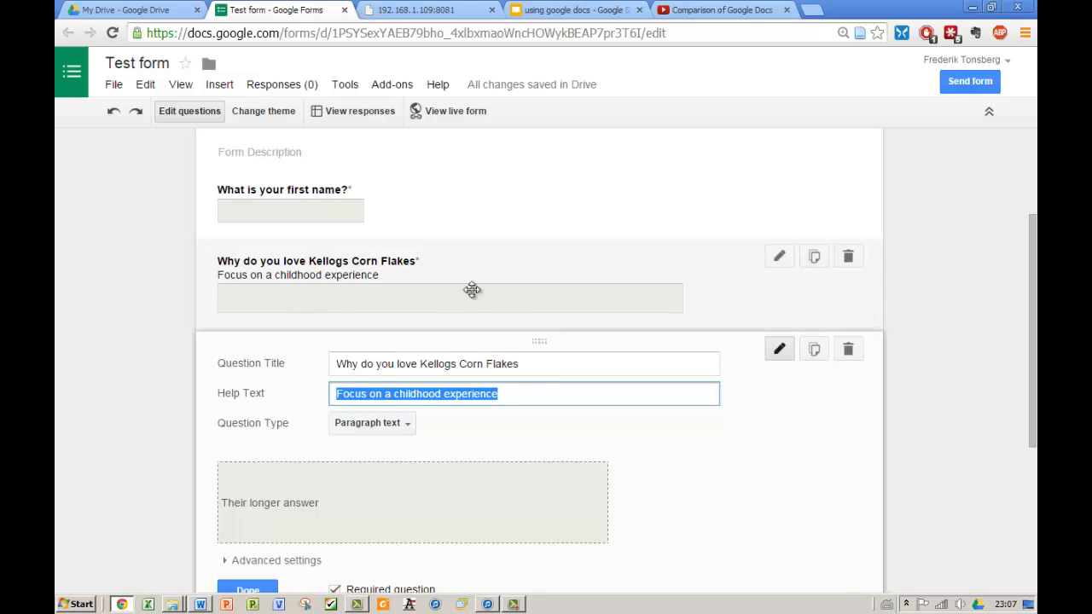
left_click(532, 363)
left_click_drag(531, 364, 420, 363)
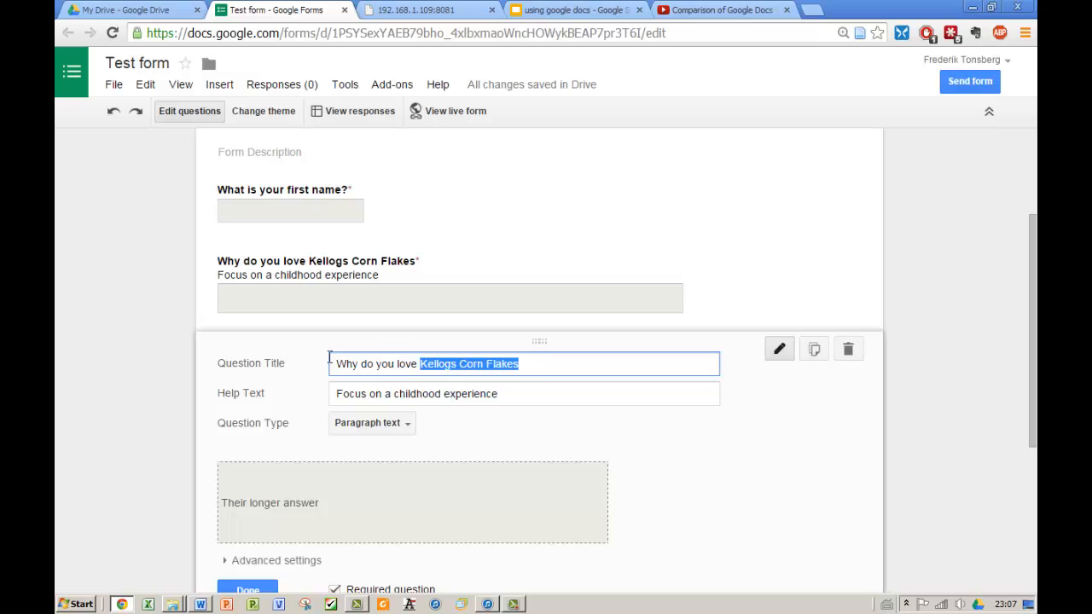
left_click_drag(330, 358, 278, 360)
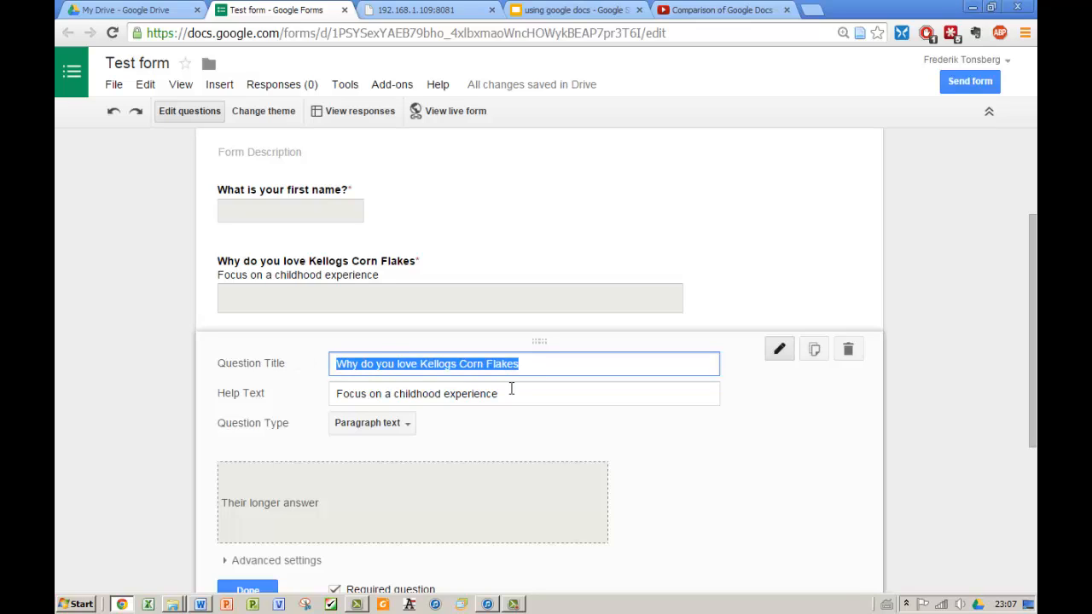
left_click(461, 364)
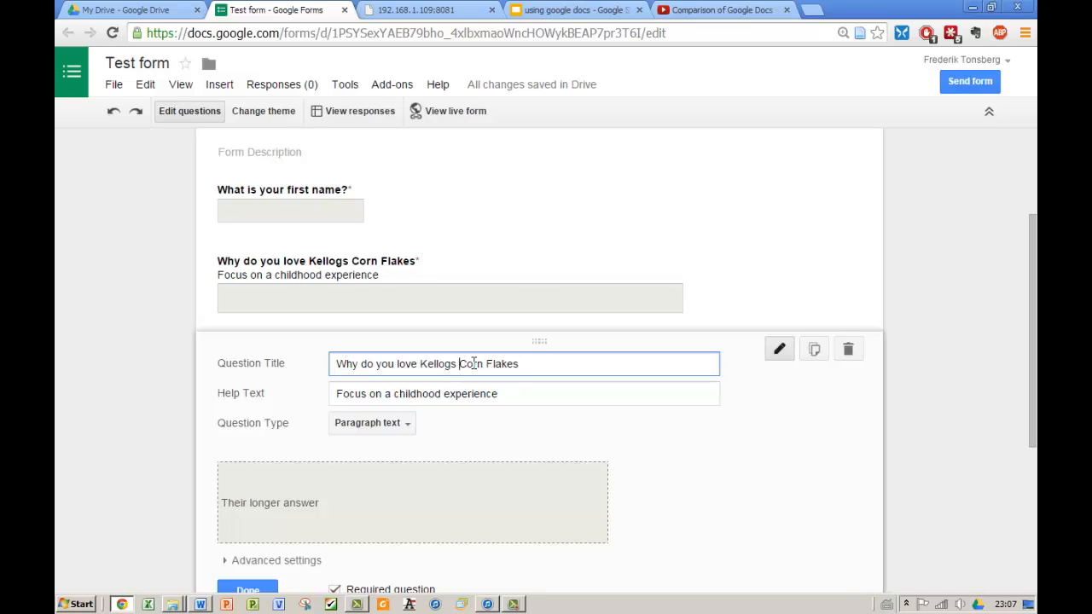
left_click_drag(521, 365, 461, 365)
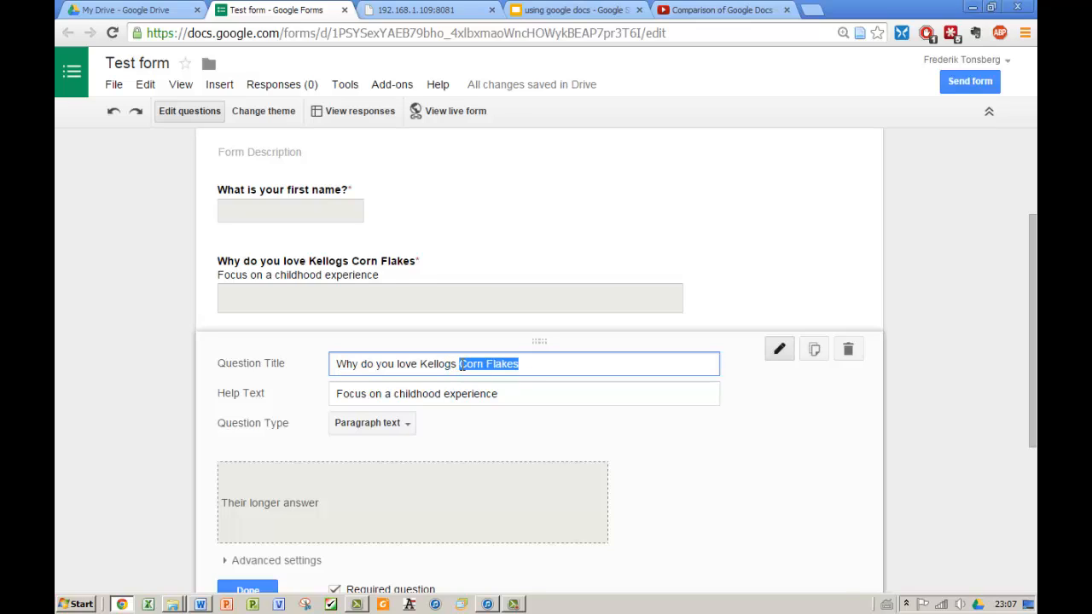
key("BackSpace")
type("Frosti")
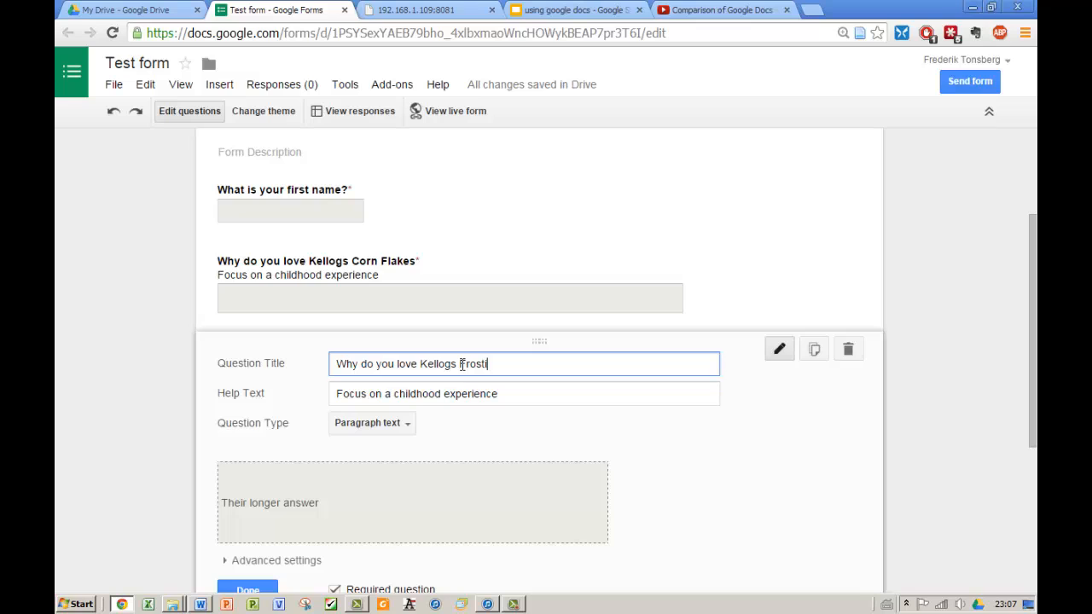
type("es")
- Clear the help text of the Frosties question and finish editing it
key("Tab")
key("BackSpace")
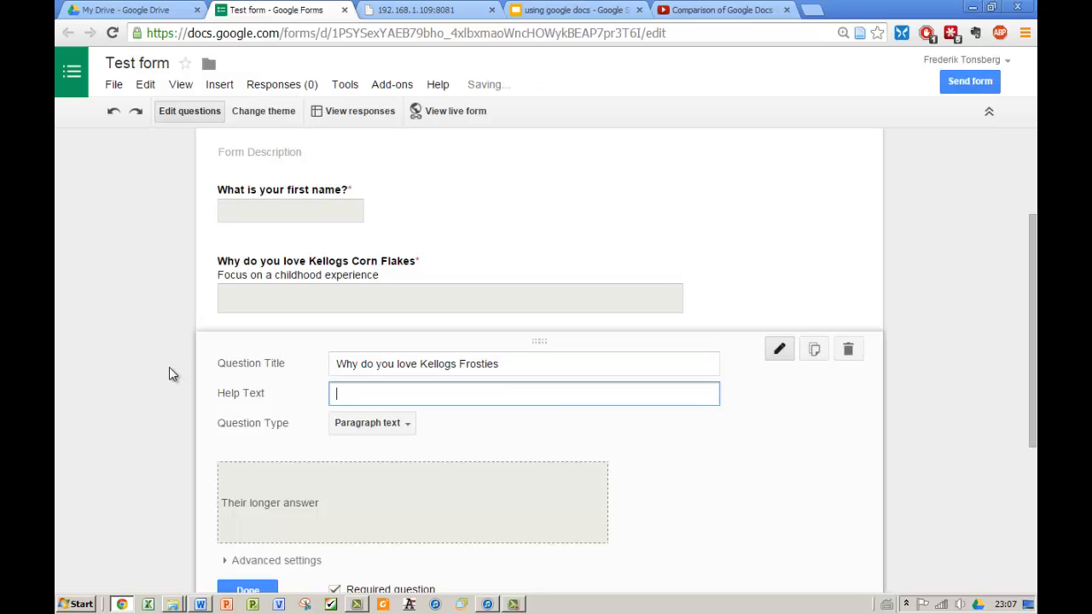
scroll(465, 469, "down", 2)
scroll(465, 469, "down", 1)
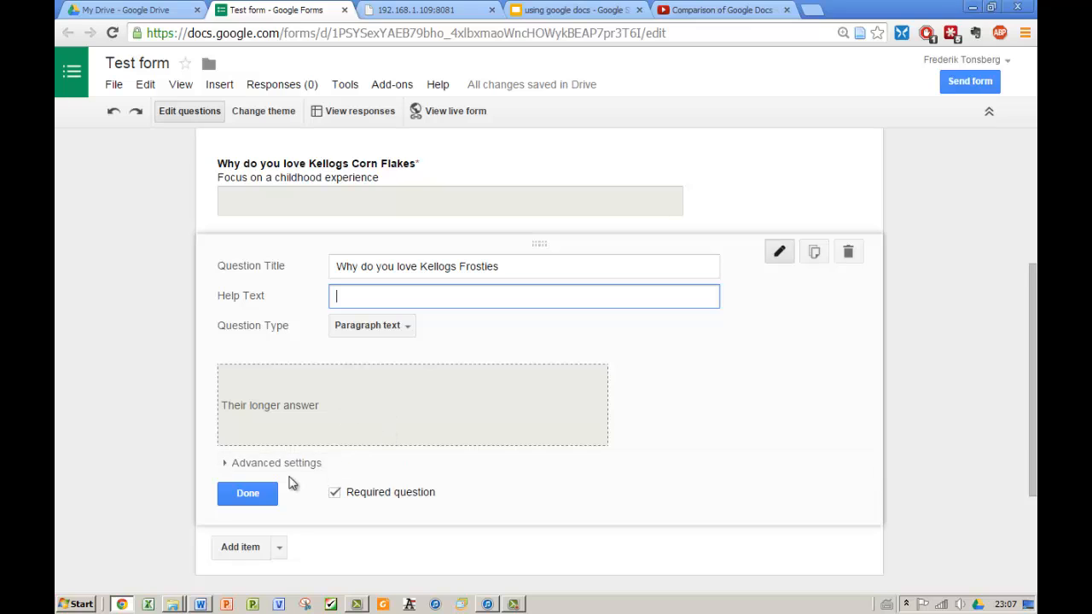
left_click(263, 496)
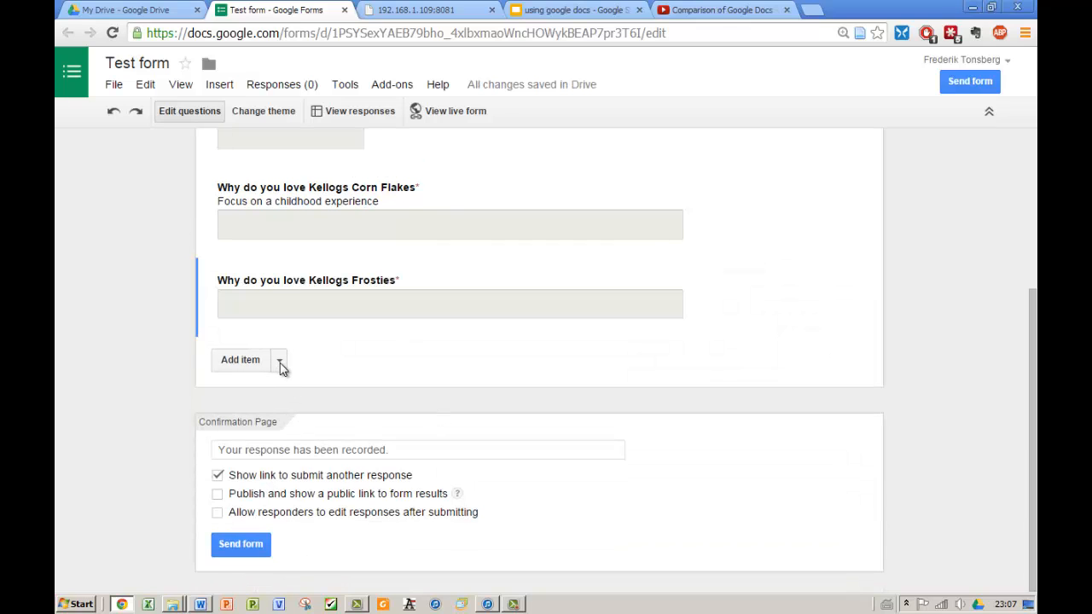
- Add a multiple choice question titled "I am happy because..."
left_click(280, 363)
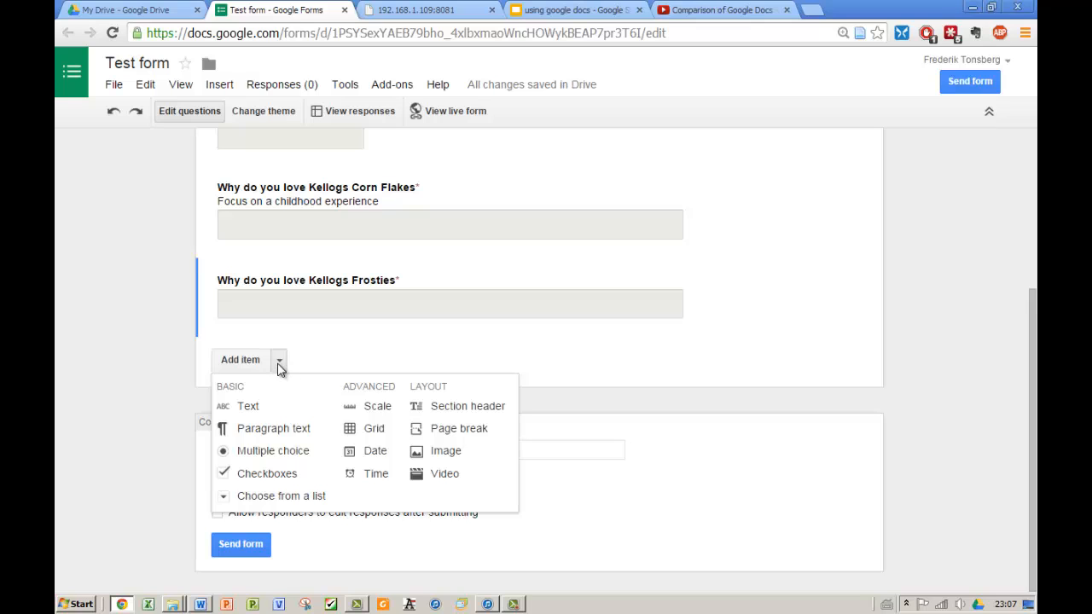
left_click(279, 451)
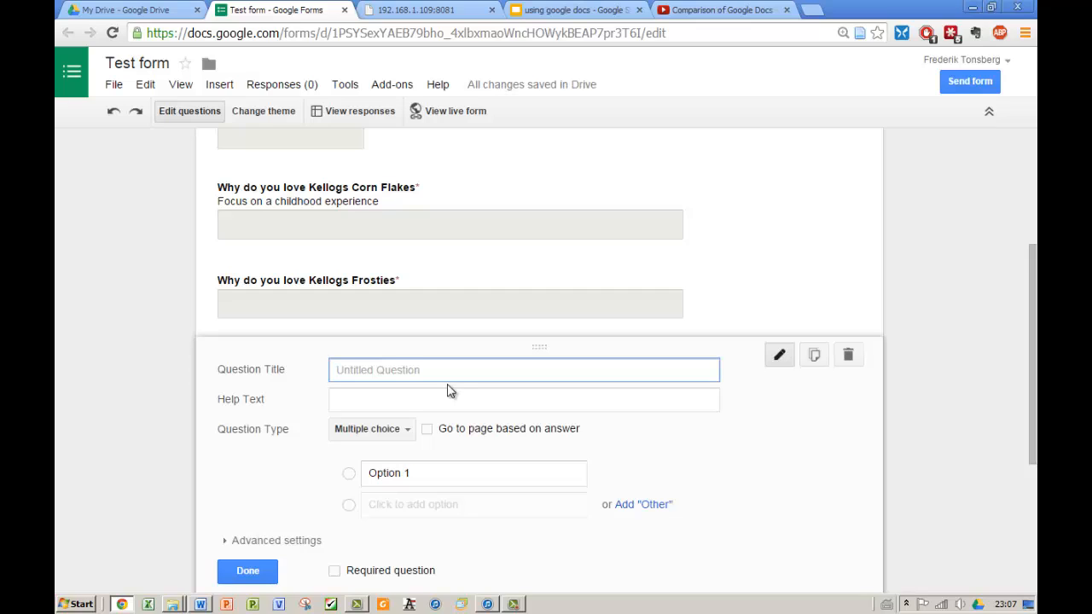
type("I am happy because...")
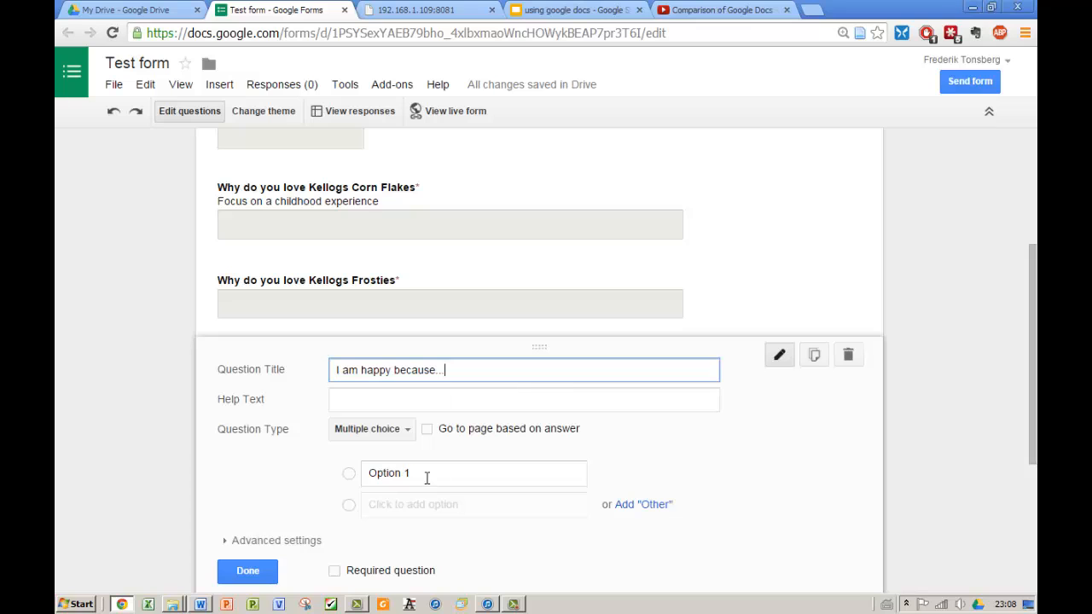
- Enter the answer options "I have just had dinner", "I am a great dancer", "Don't know" and "all of the above" for the multiple choice question
left_click(427, 478)
type("I have just had dinner")
left_click(428, 504)
type("I am a")
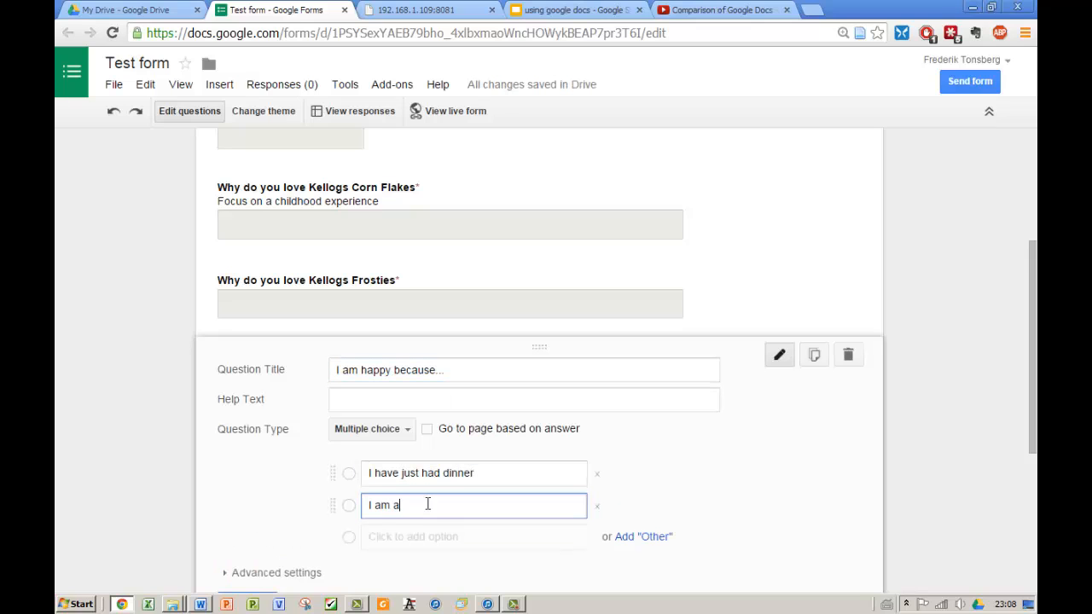
type(" great dancer")
key("Return")
type("Don't know")
key("Return")
type("all of the av")
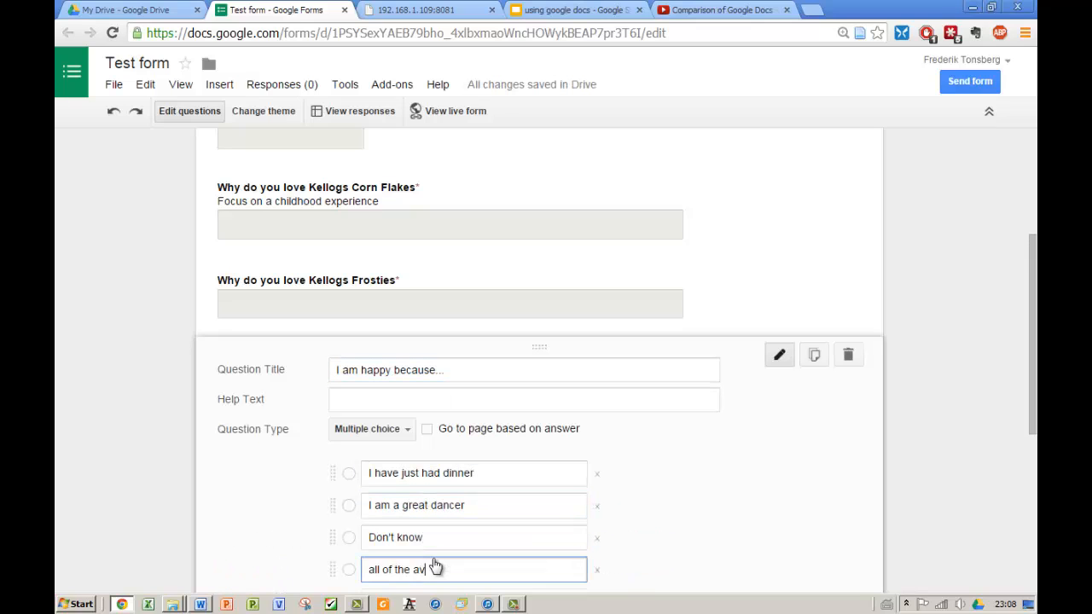
key("BackSpace")
type("bove")
scroll(731, 538, "down", 1)
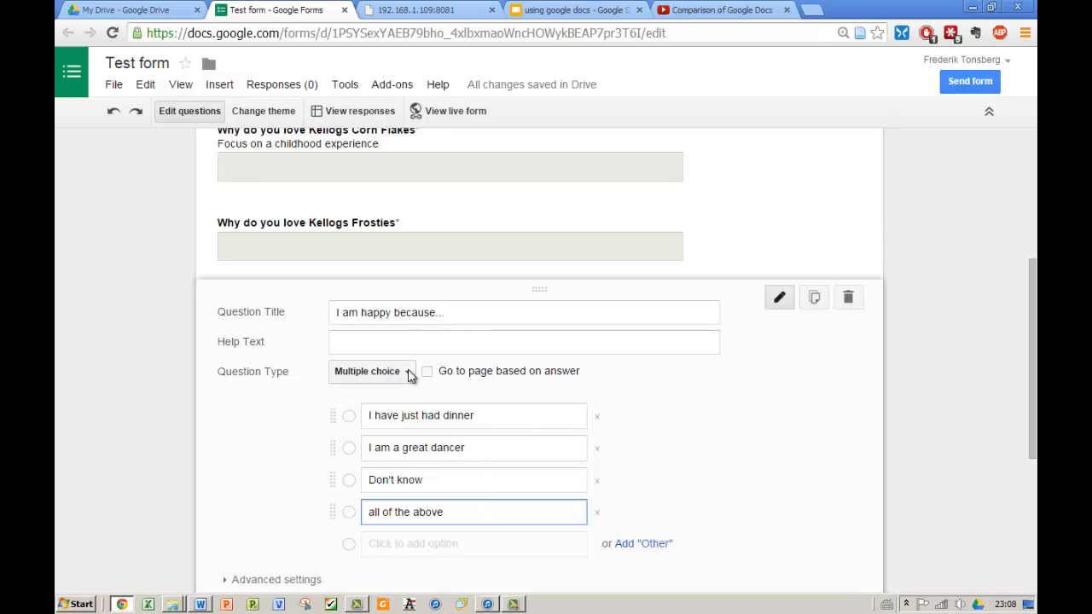
- Make the "I am happy because..." question required and finish editing it
scroll(648, 406, "down", 2)
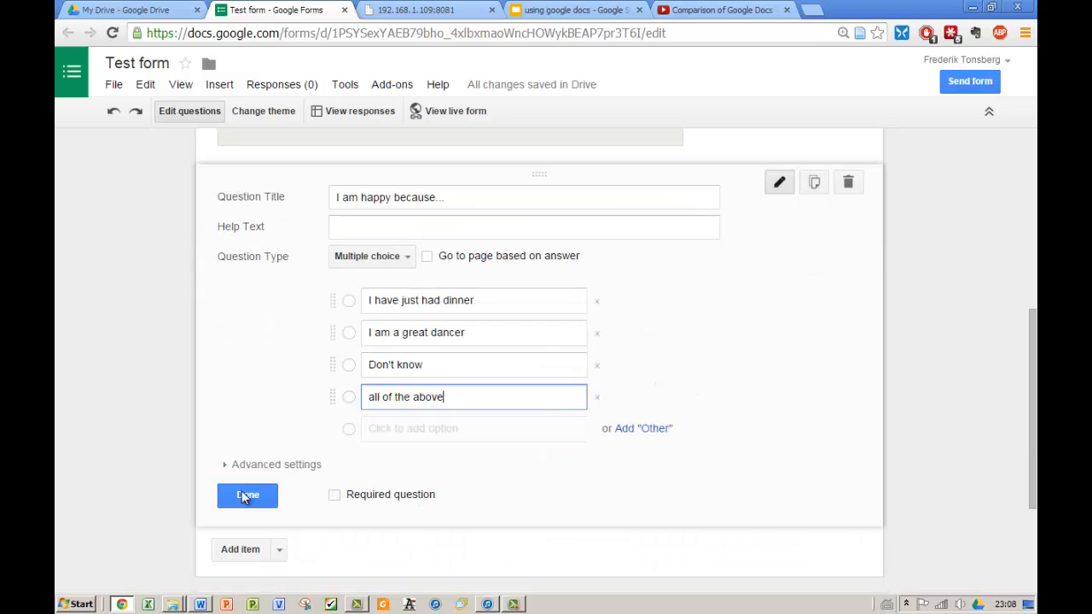
left_click(335, 496)
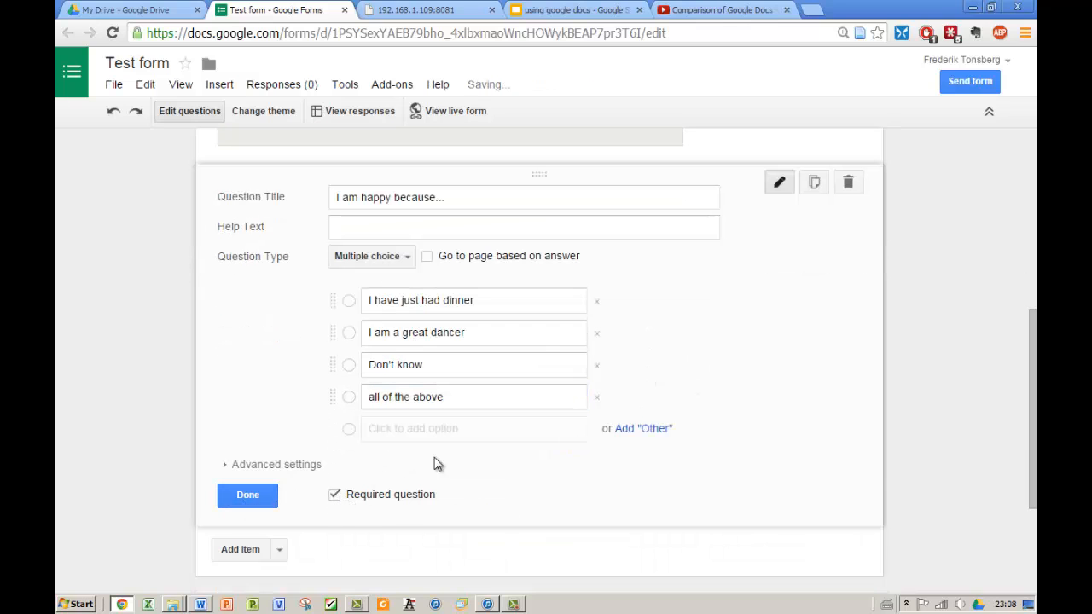
left_click(264, 506)
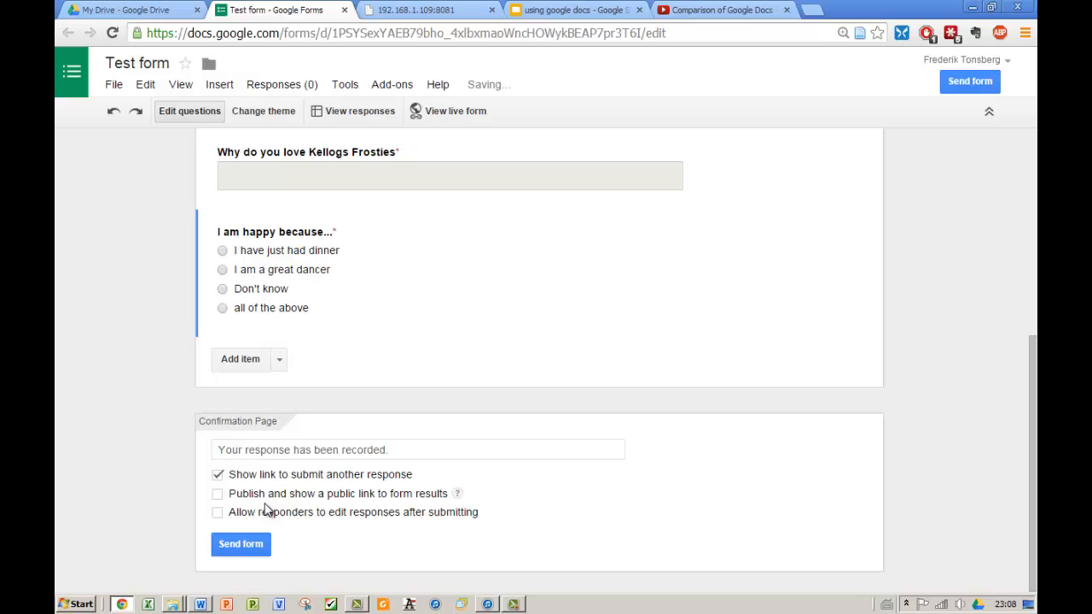
- Add a scale question from 1 to 5, labelling 1 "Totally Disagree" and 5 "Totally agree"
left_click(280, 361)
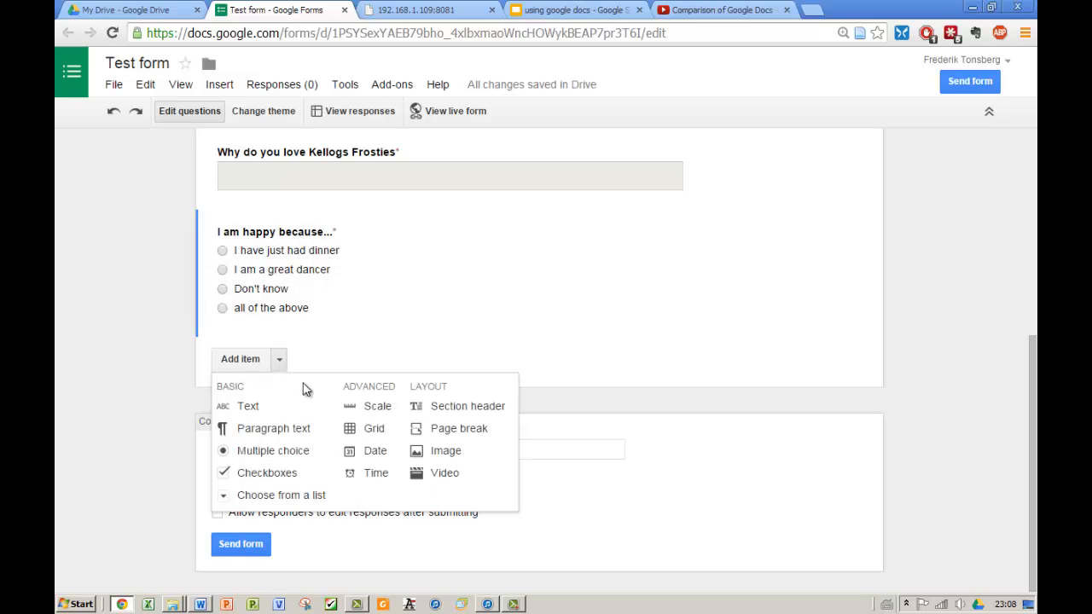
left_click(375, 410)
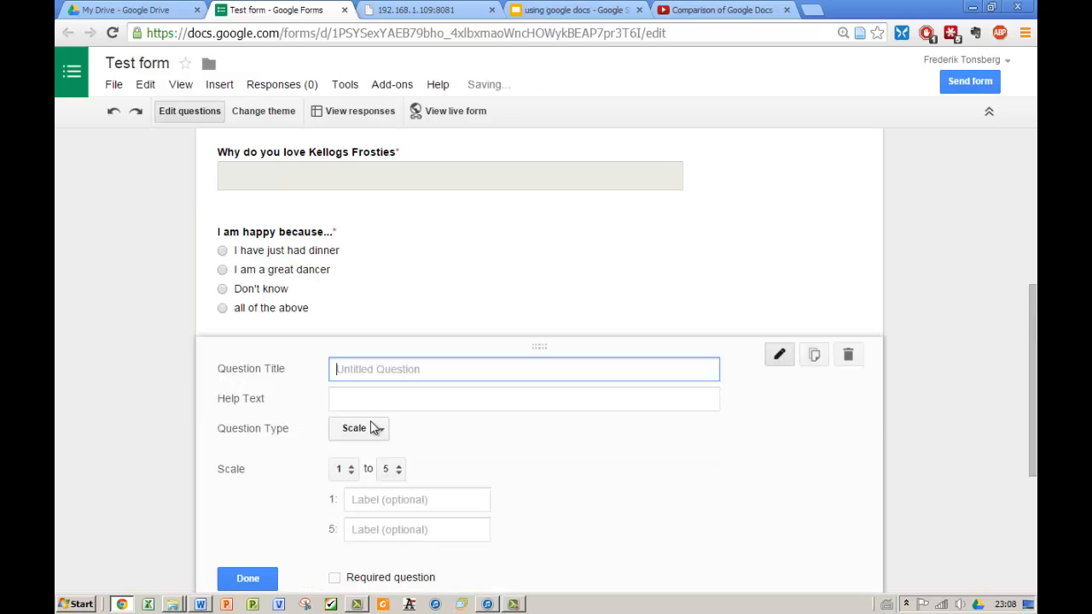
left_click(359, 499)
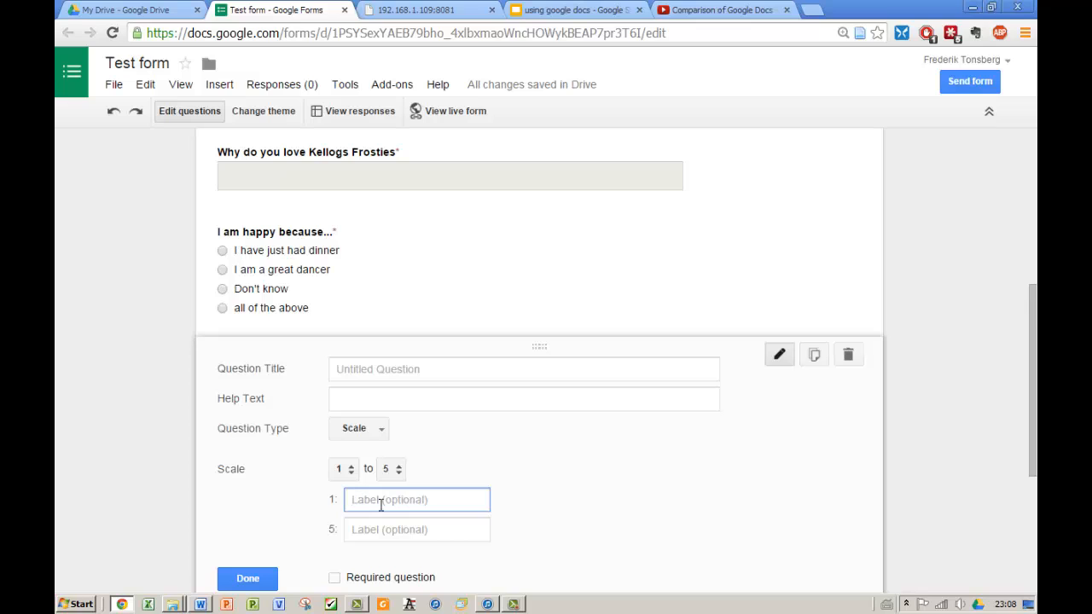
type("Totally Disagree")
key("Tab")
type("T")
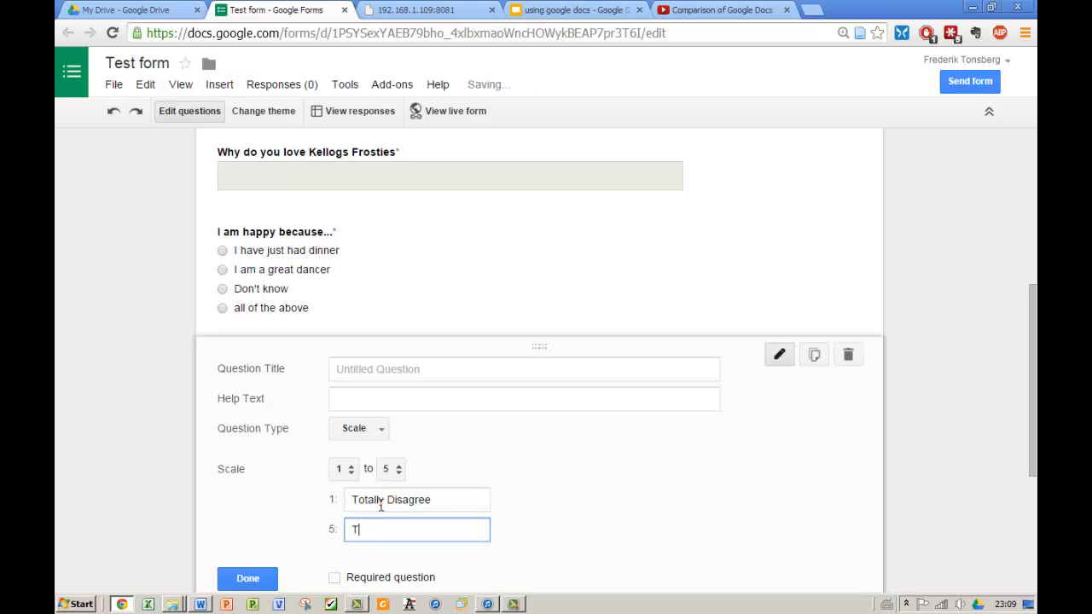
type("otally agree")
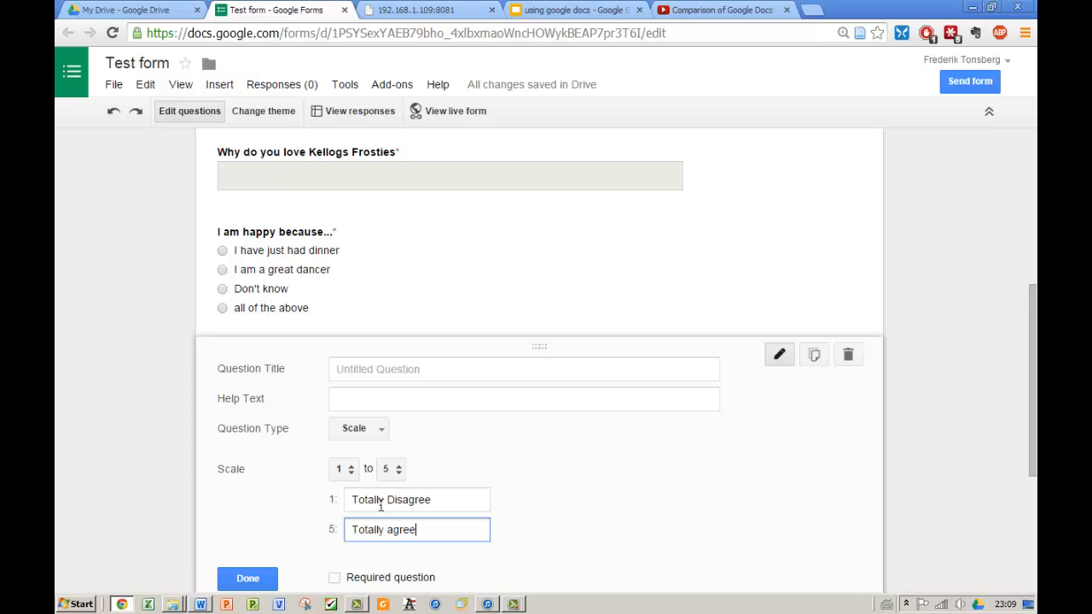
- Reword the scale labels to "Strongly Disagree" for 1 and "strongly agree" for 5
double_click(371, 529)
type("strongly")
double_click(367, 501)
type("Str")
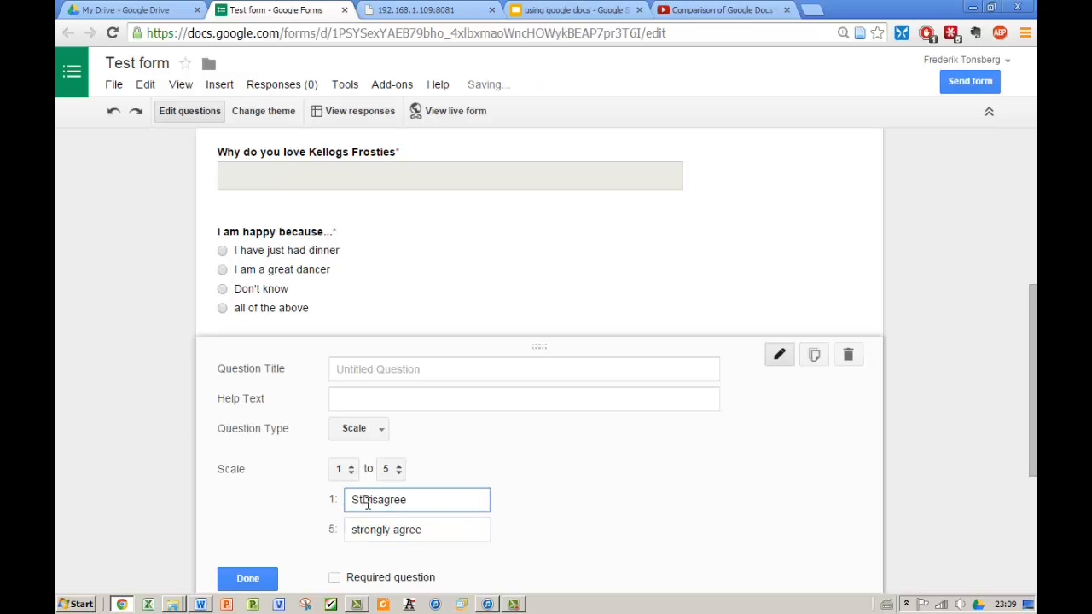
type("ongly D")
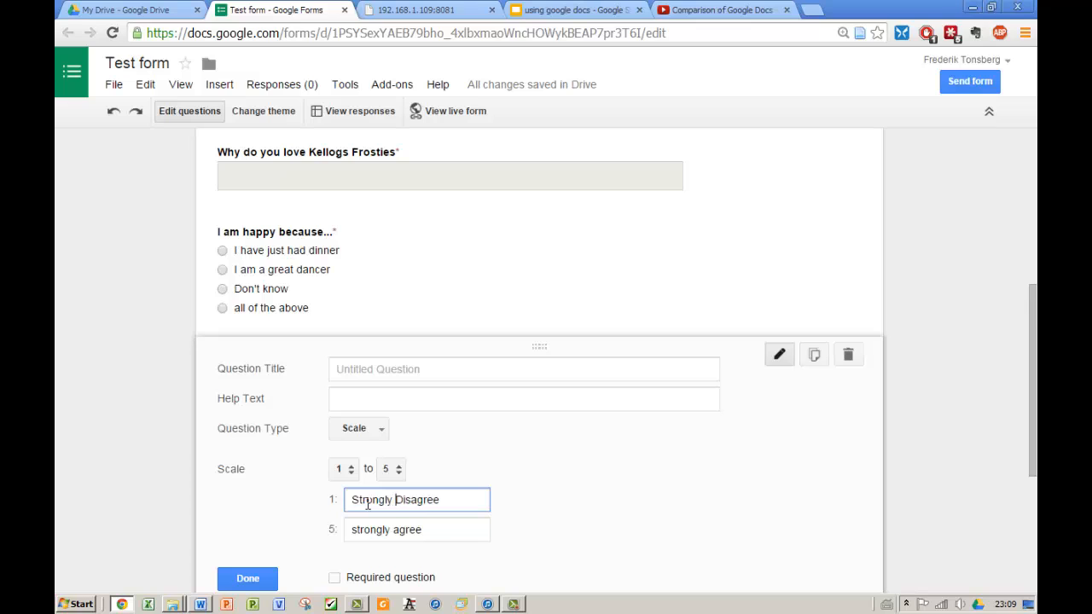
- Title the scale question "I love Jazz.", make it required and finish editing it
left_click(385, 370)
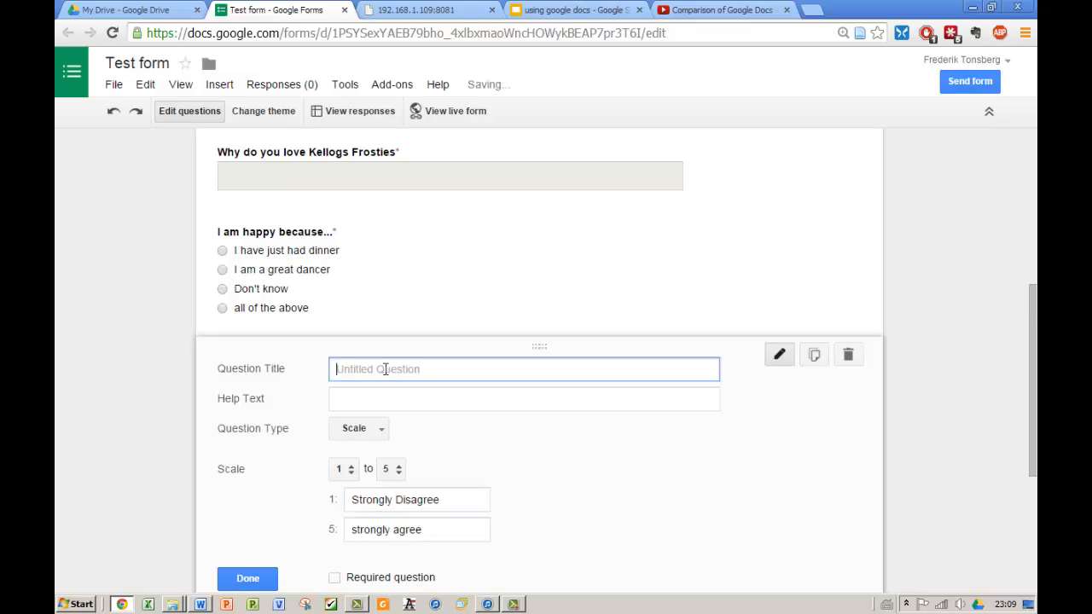
type("I love Jazz.")
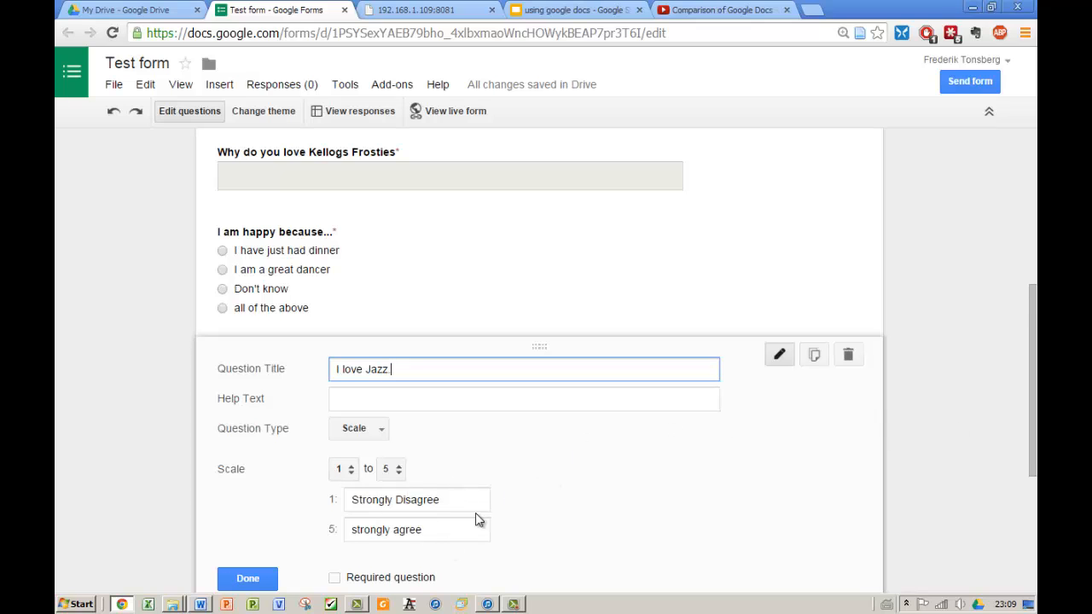
scroll(478, 519, "down", 1)
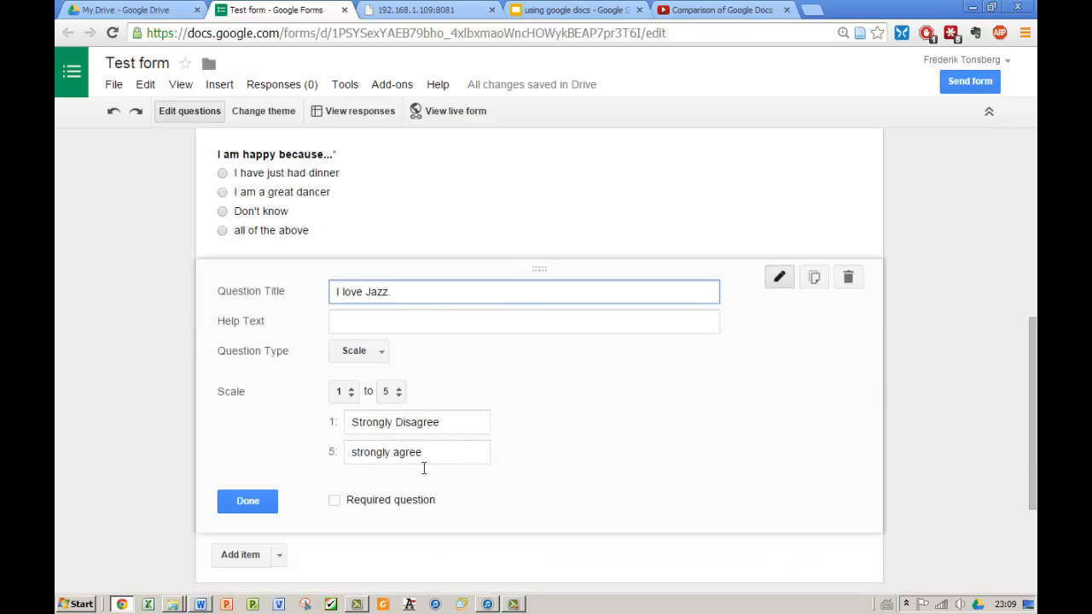
left_click(335, 501)
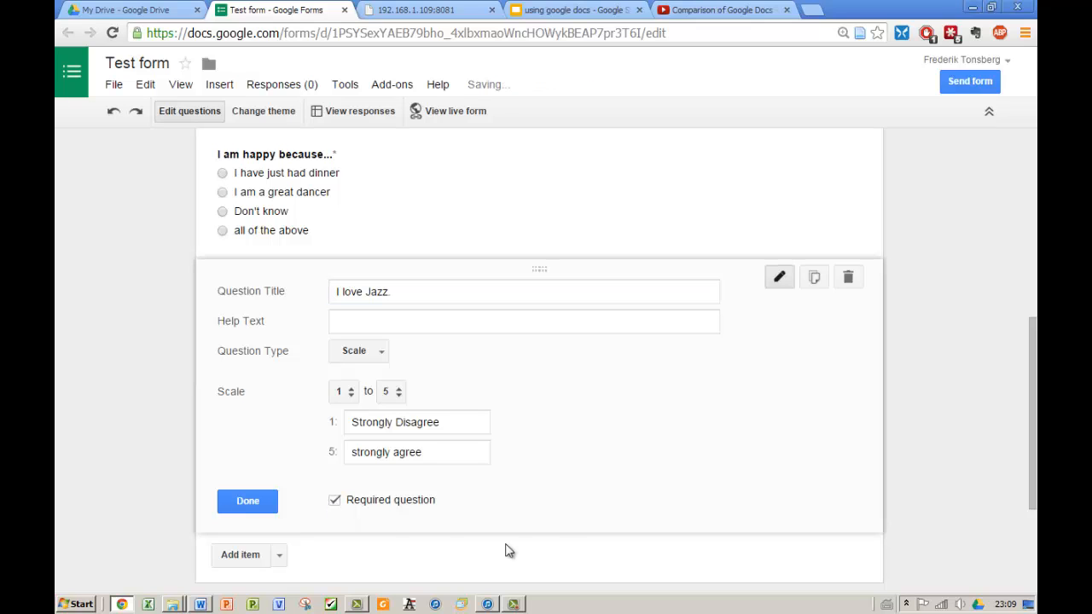
left_click(256, 507)
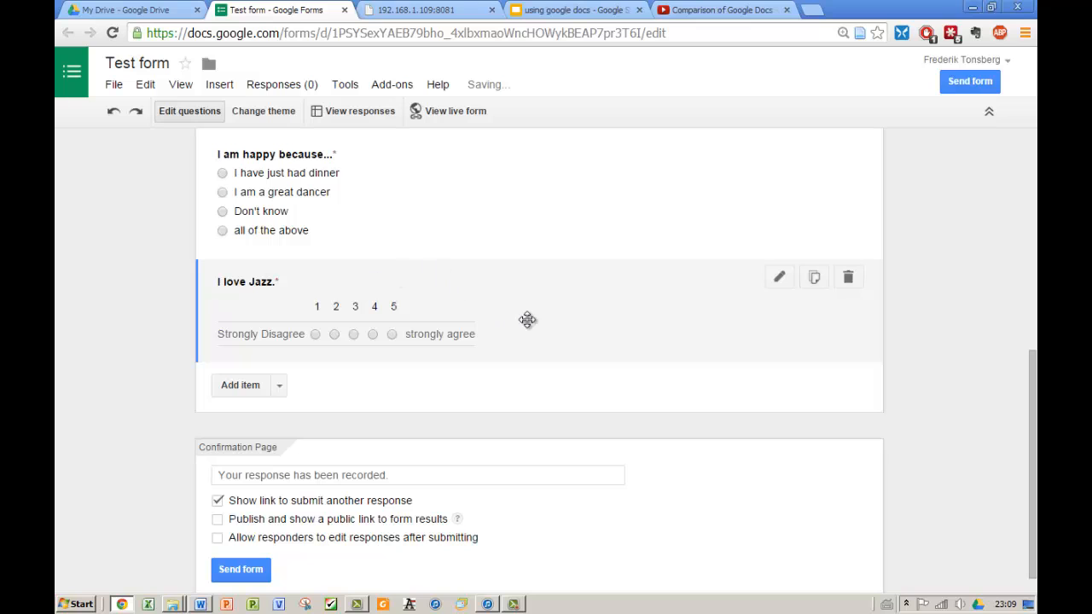
- Append "Well done." to the confirmation message and enable publishing a public link to the form results
scroll(559, 277, "up", 2)
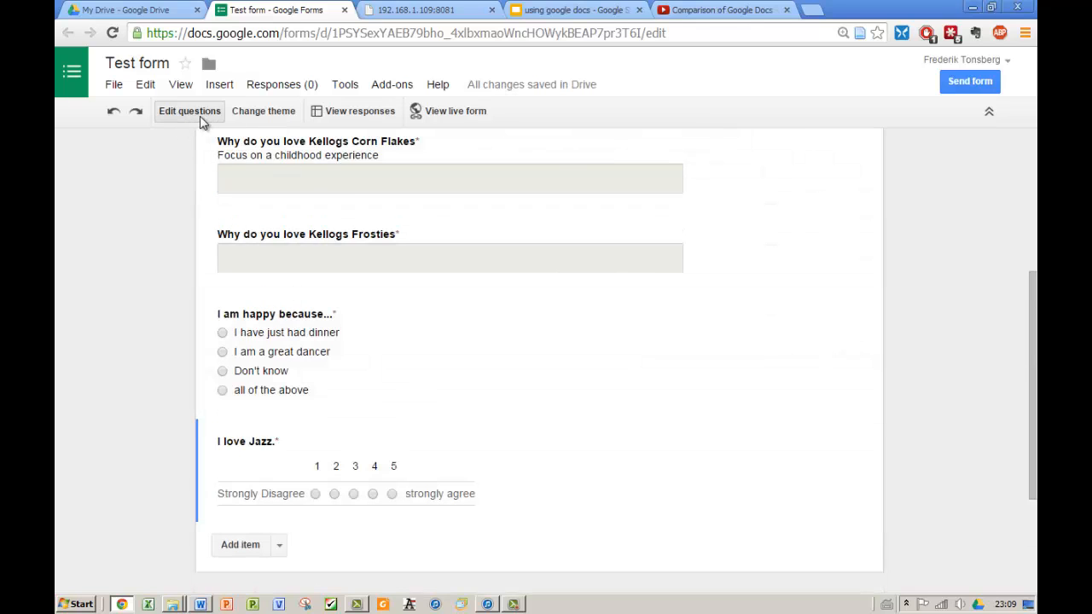
scroll(583, 348, "down", 2)
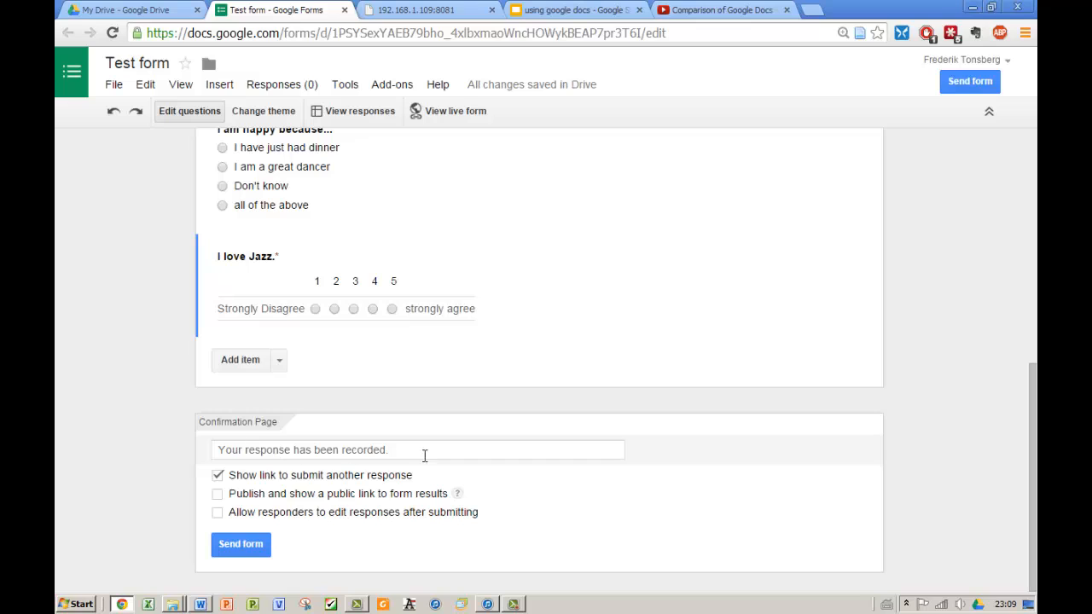
left_click(400, 450)
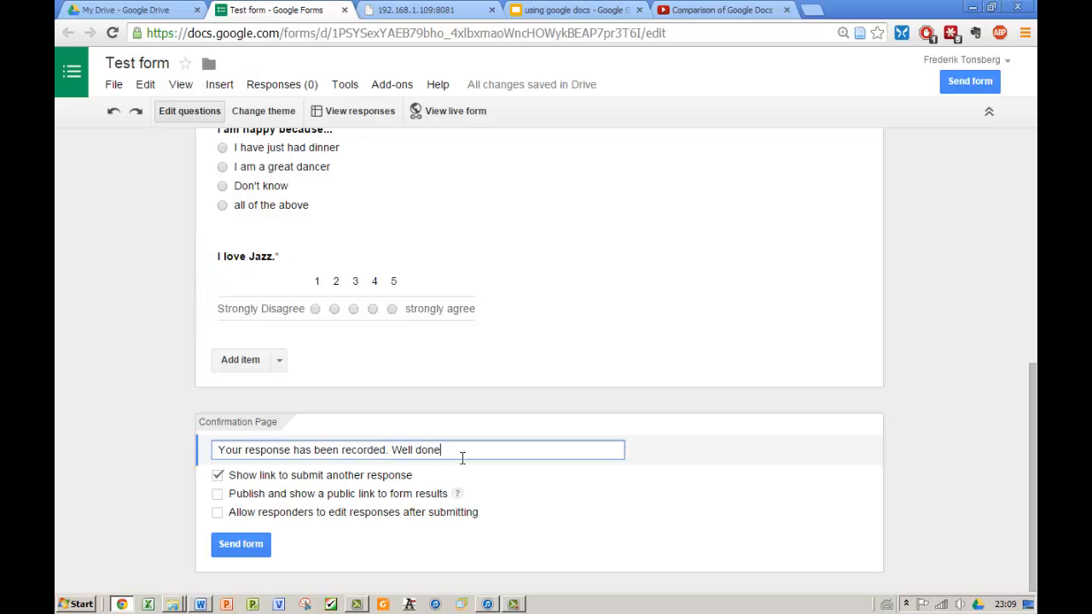
type("Well done.")
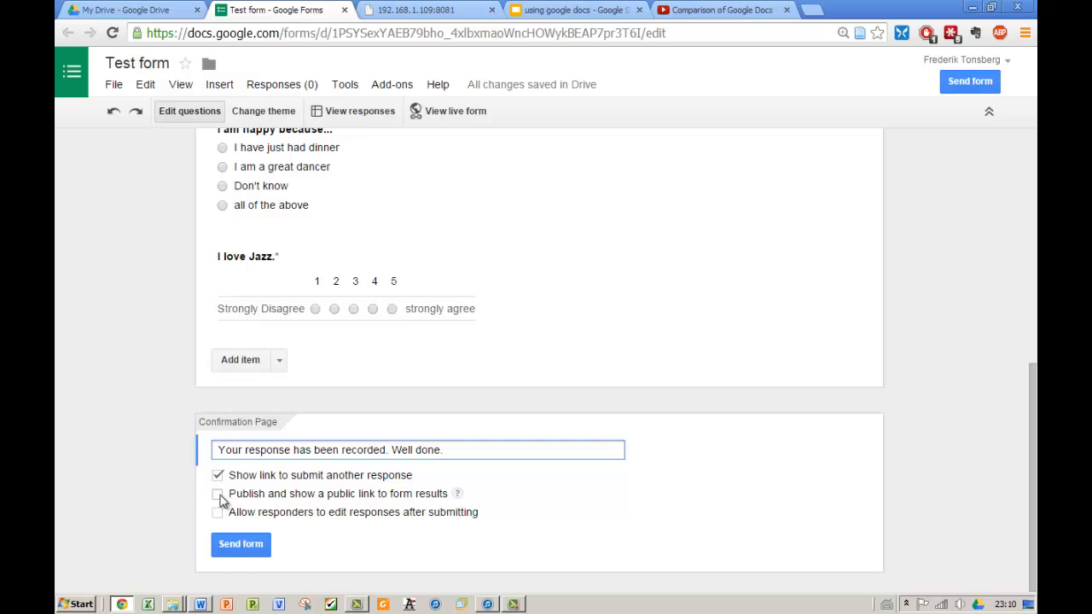
left_click(218, 495)
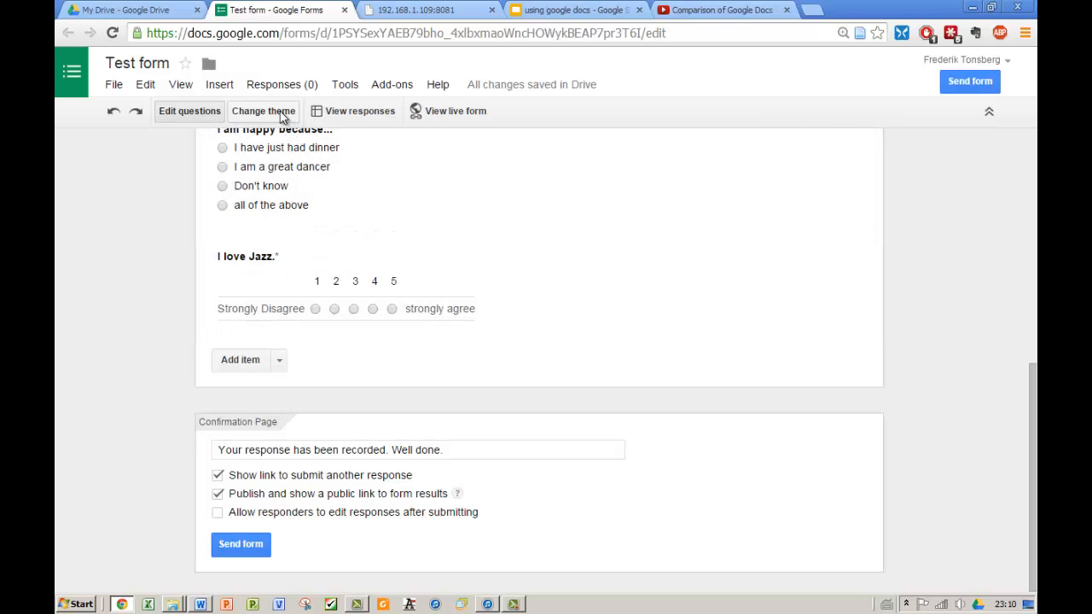
- Apply the Homework theme to the form and check the themed preview from its header
left_click(263, 113)
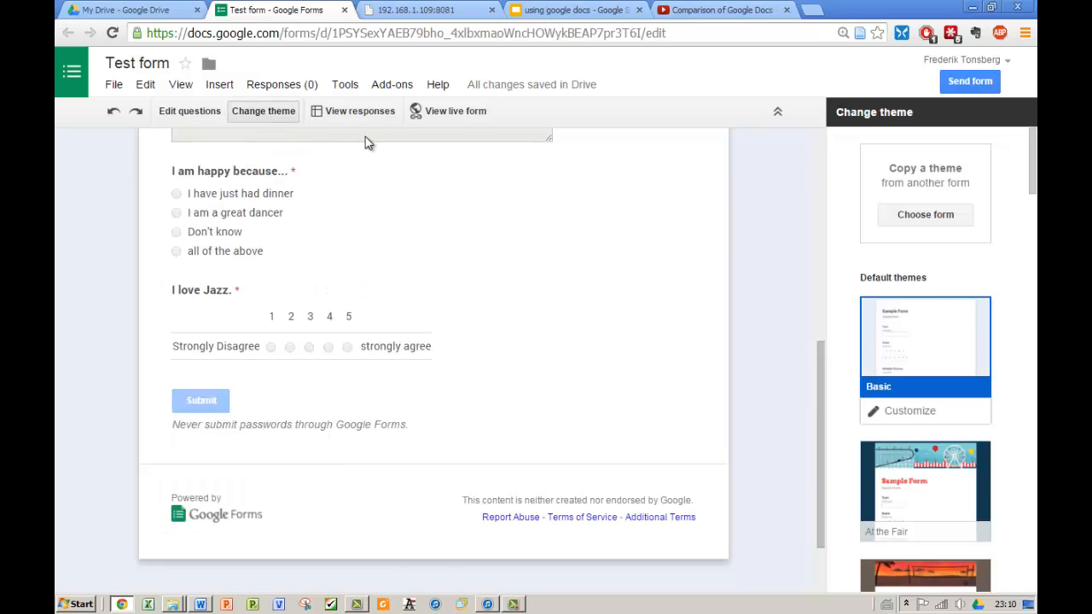
left_click_drag(1030, 151, 1033, 361)
left_click(904, 241)
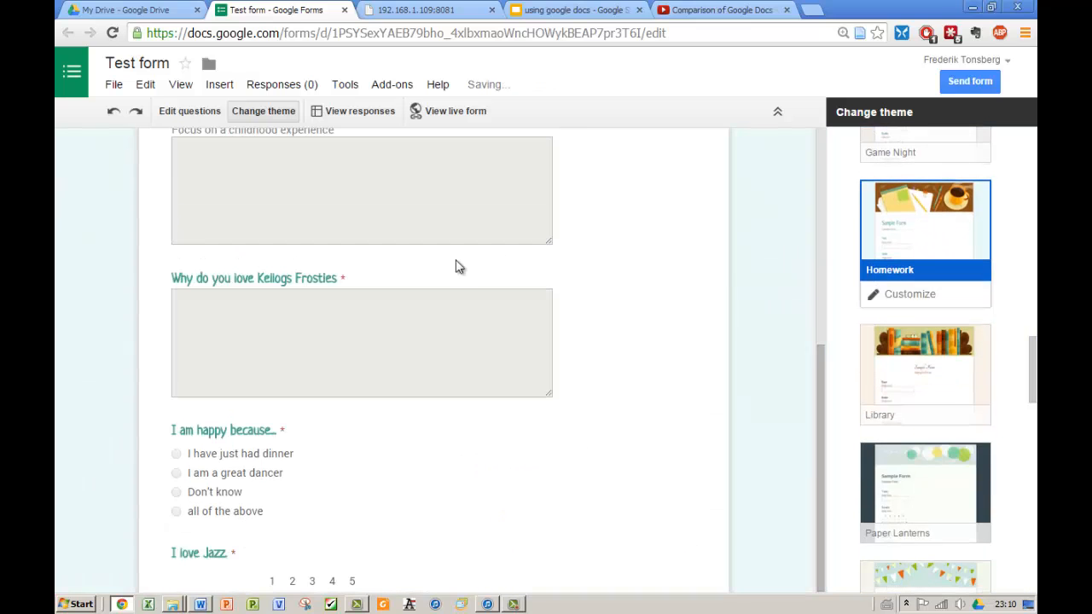
scroll(838, 343, "up", 10)
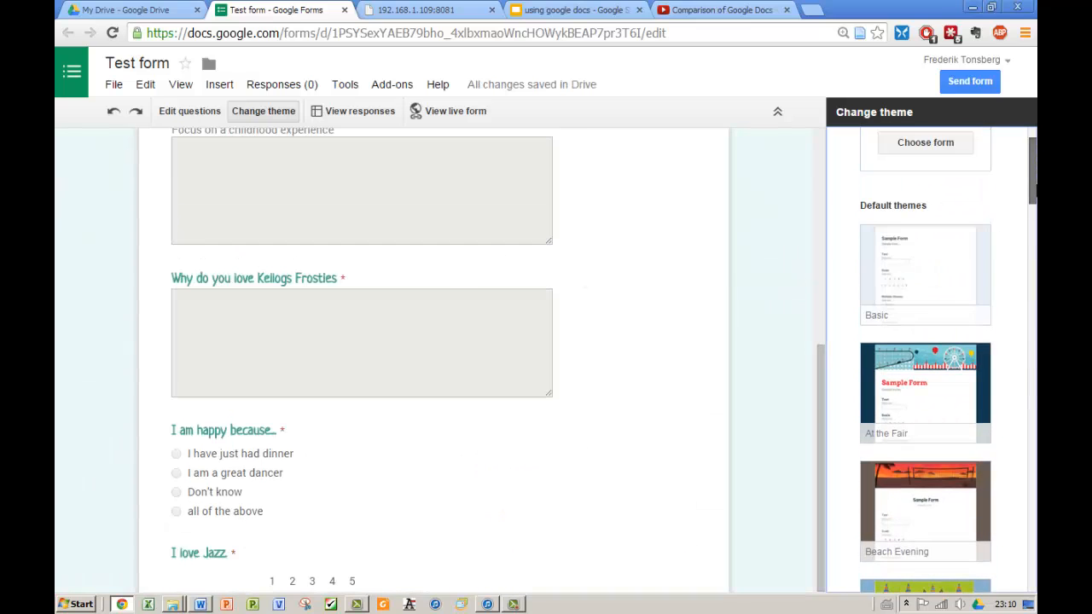
left_click_drag(820, 393, 825, 159)
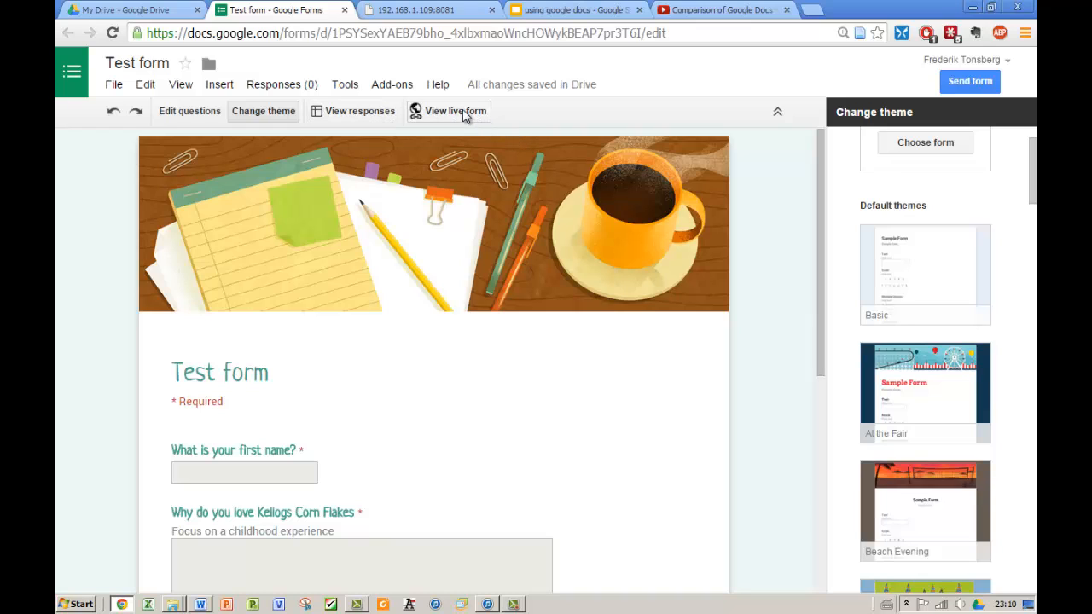
- View the live form, return to the form editor and close the live view
left_click(465, 117)
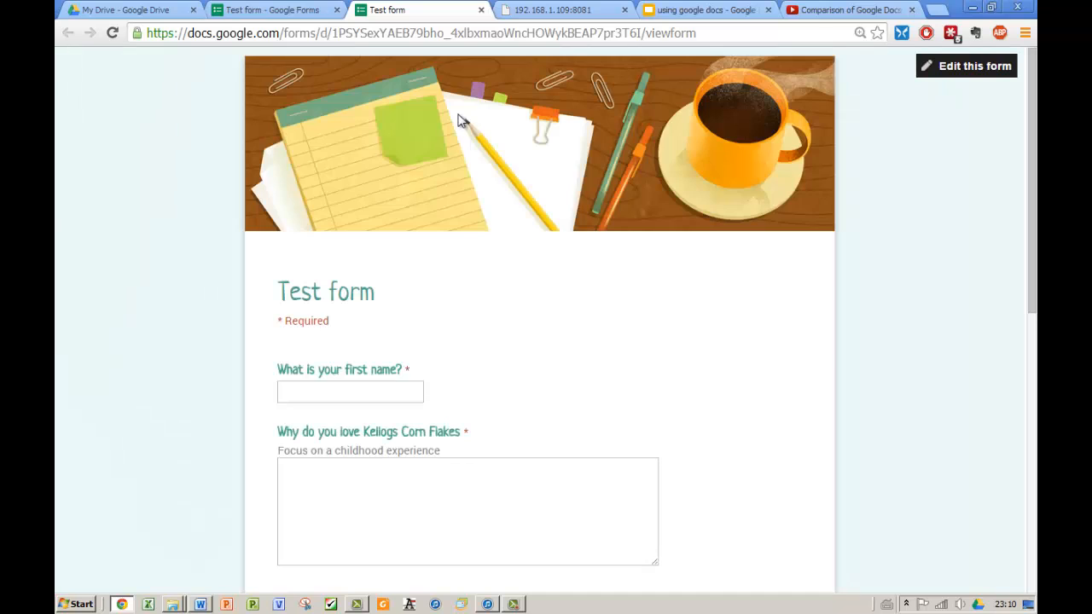
mouse_move(1035, 109)
left_mouse_down()
mouse_move(1036, 386)
mouse_move(1036, 111)
left_mouse_up()
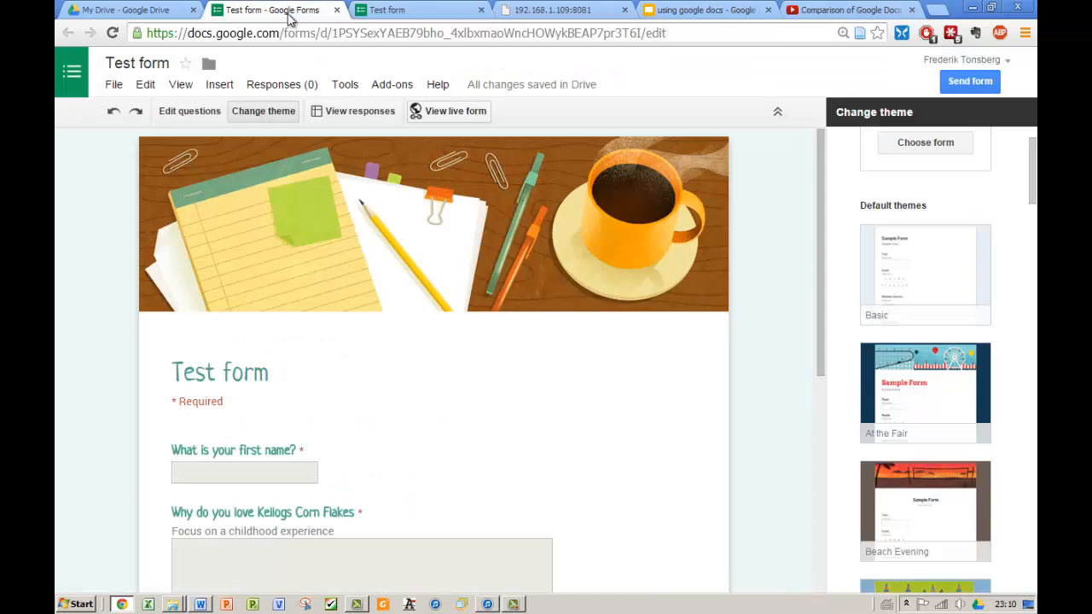
left_click(292, 10)
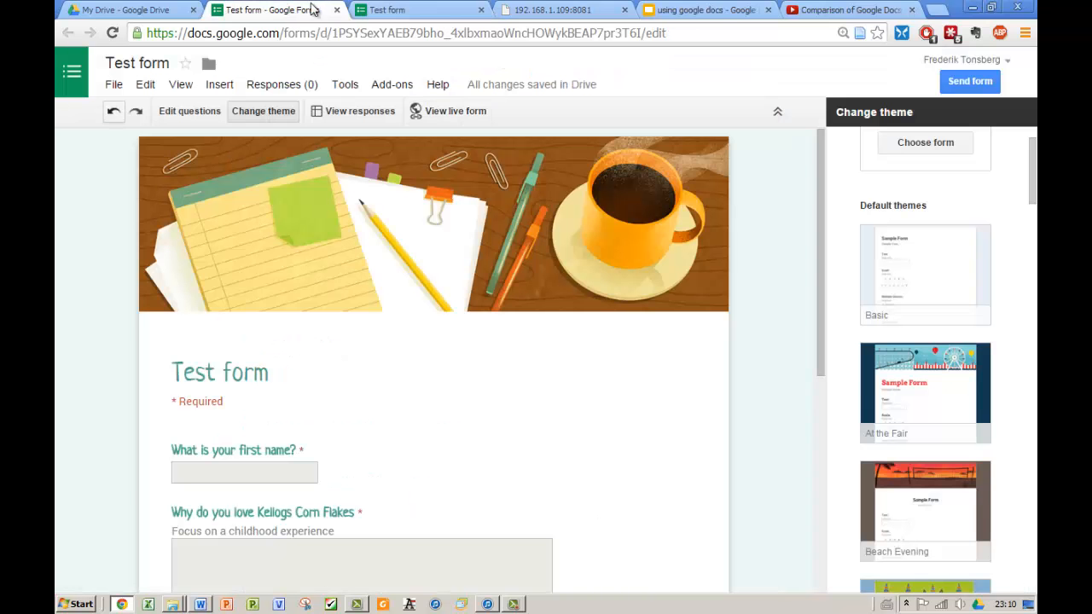
left_click(481, 9)
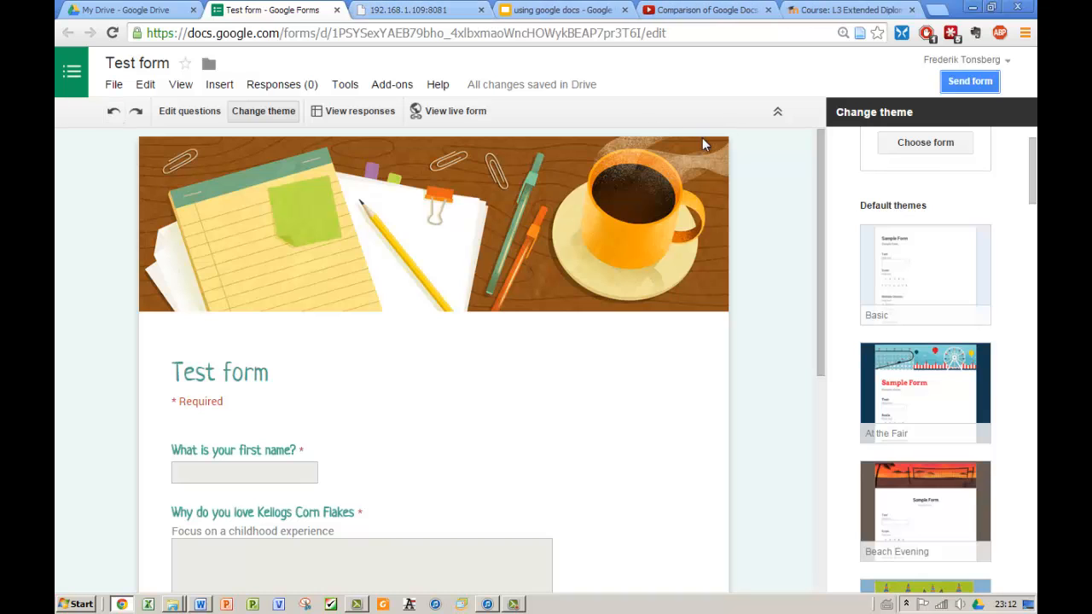
- Copy the form's link to share from the Send form options and close them
left_click(963, 85)
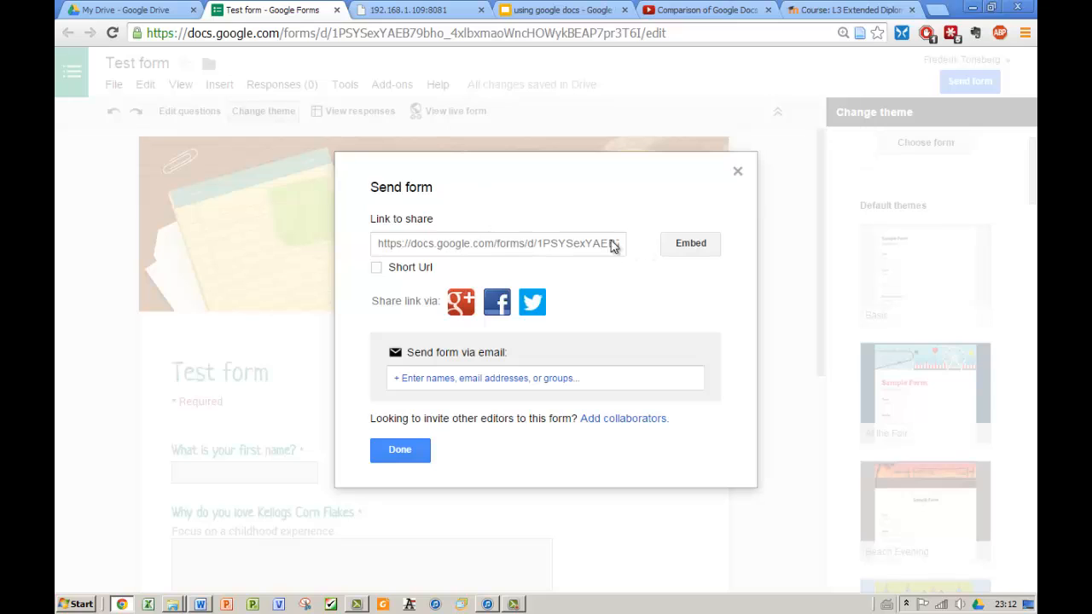
left_click(509, 245)
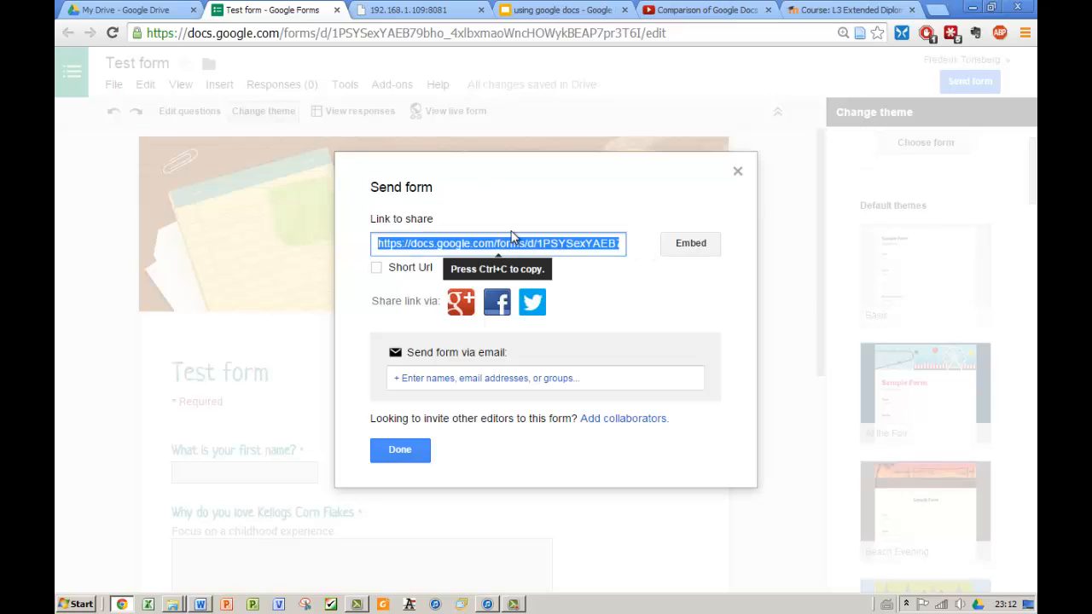
left_click(419, 451)
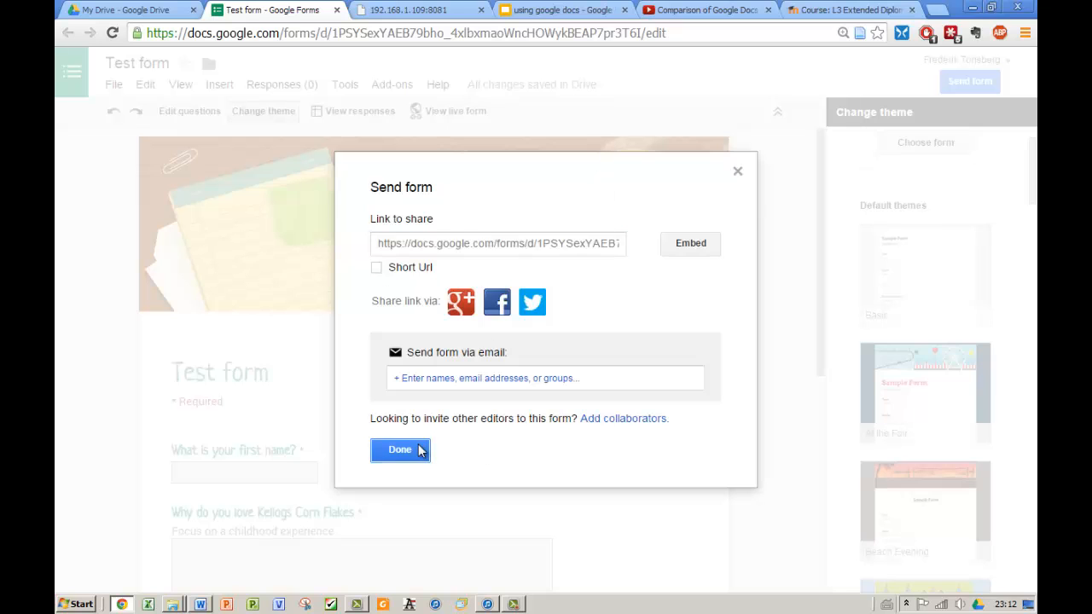
- Switch to the Moodle course and start adding a URL resource to the Course Documents section
left_click(817, 12)
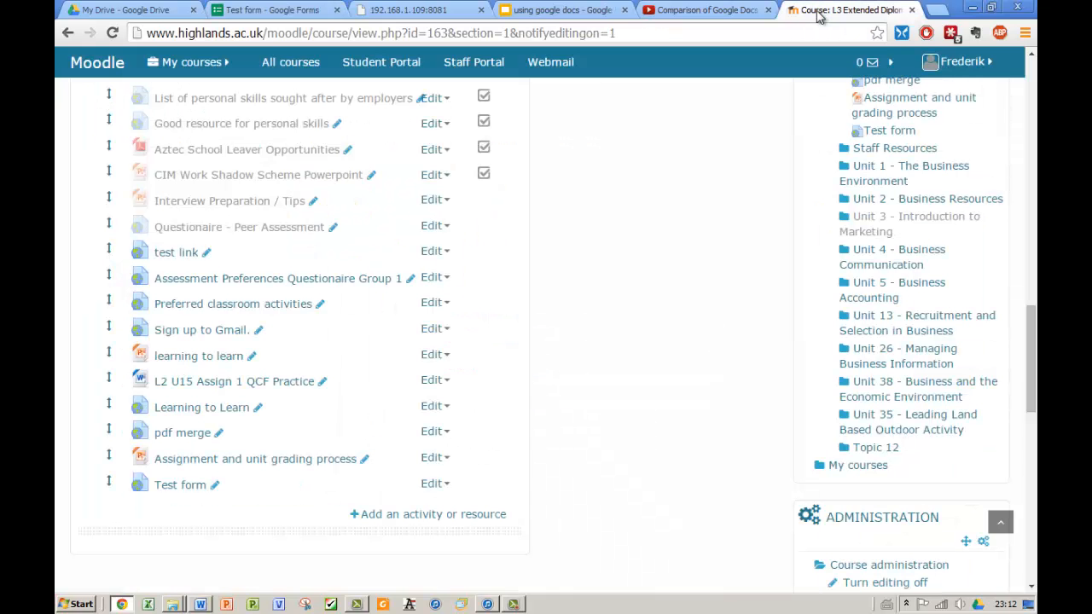
left_click(415, 519)
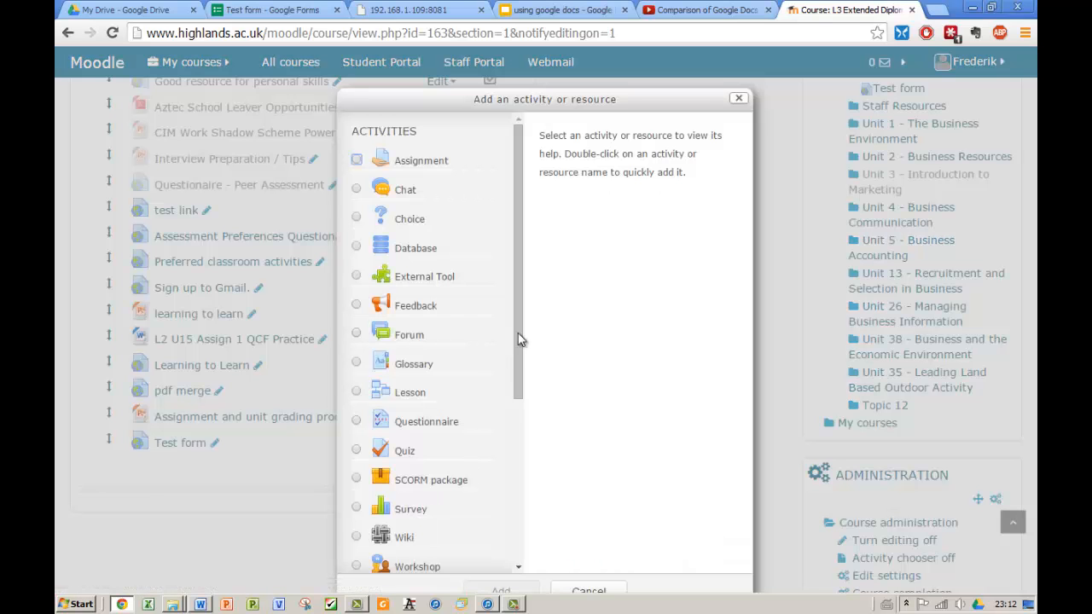
left_click_drag(523, 367, 538, 552)
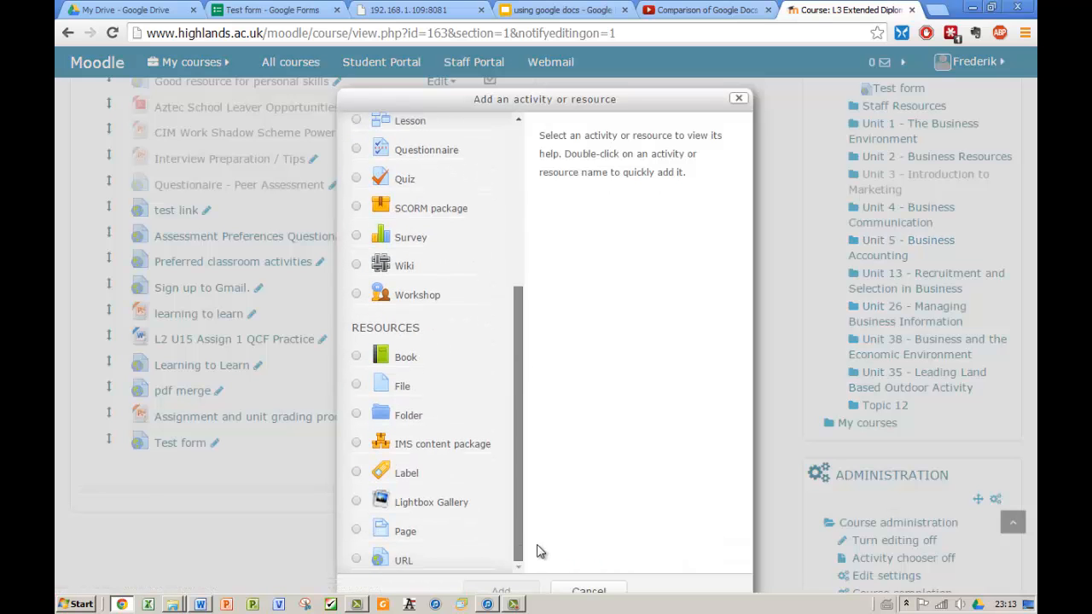
left_click(356, 562)
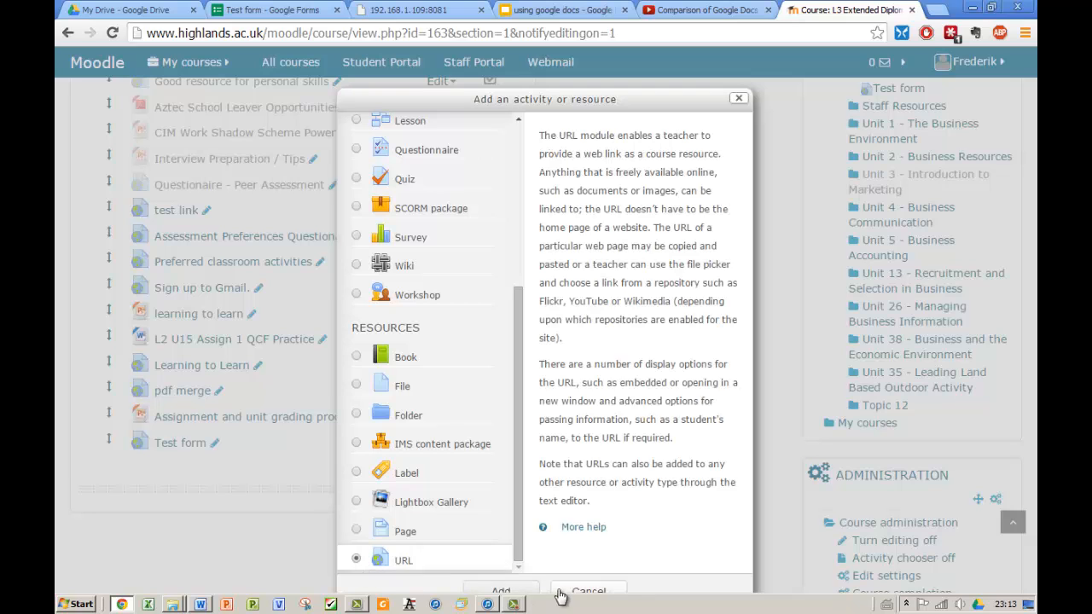
left_click(529, 592)
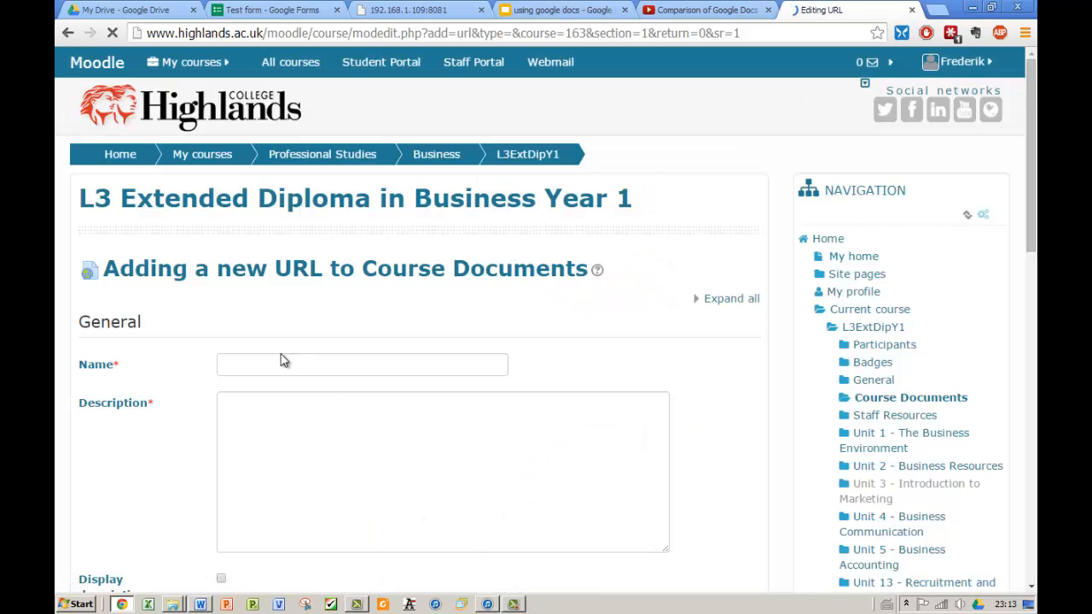
- Name the URL resource "questionaire", paste the copied form link as its external URL, and save back to the course
left_click(234, 371)
type("questionaire")
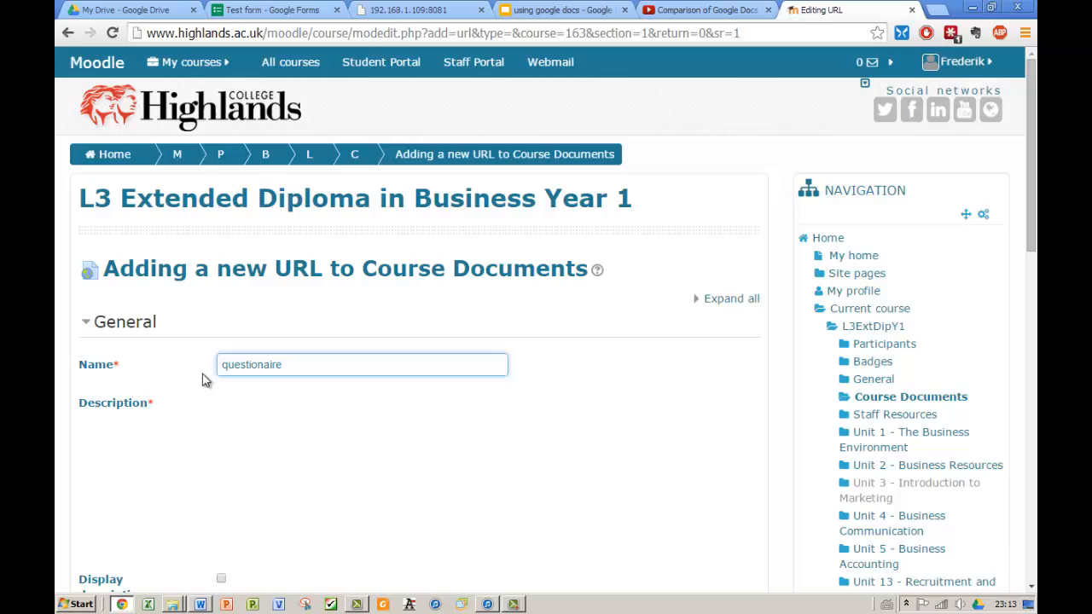
scroll(202, 380, "down", 5)
left_click(266, 272)
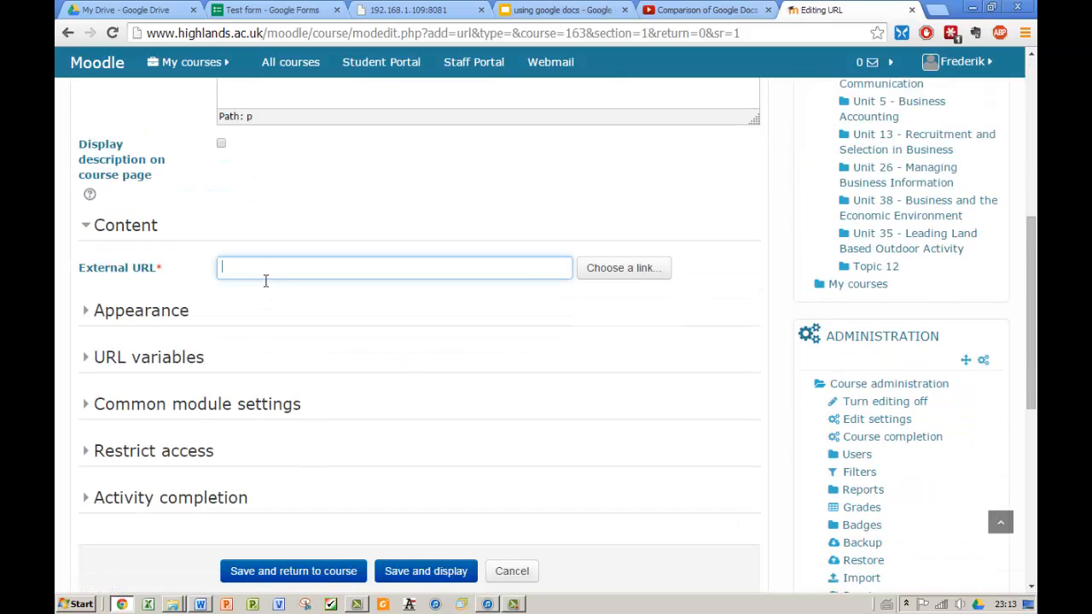
key("ctrl+v")
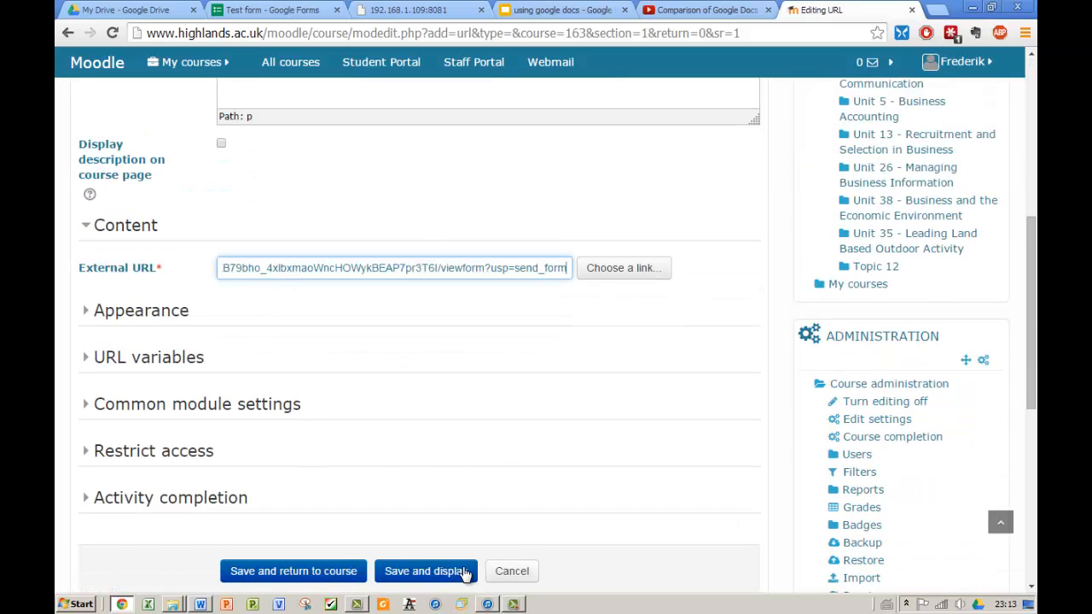
left_click(323, 572)
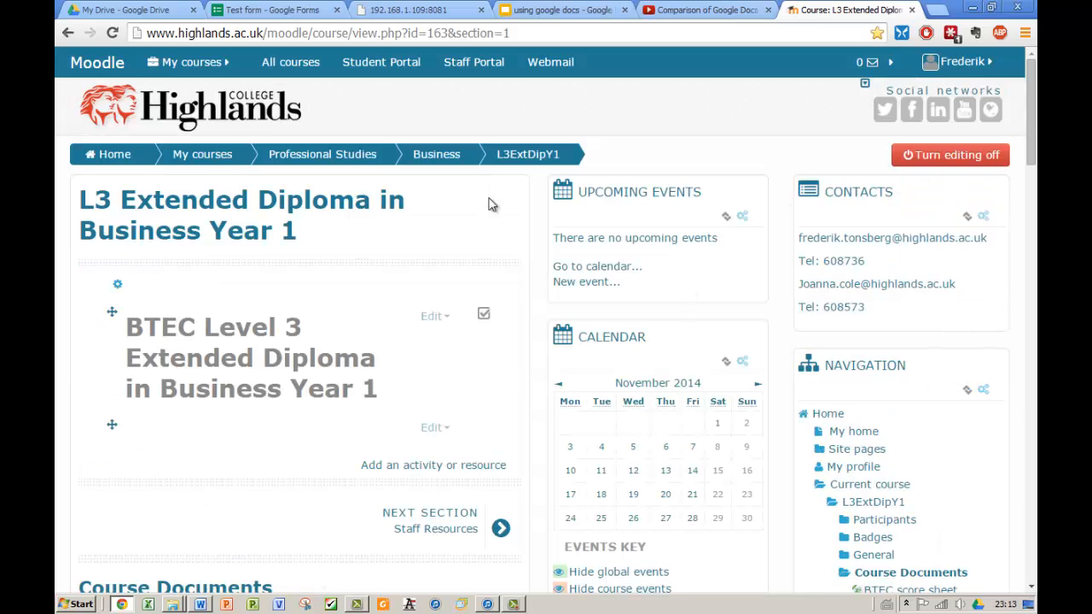
- Open the form through the "questionaire" resource at the end of the Course Documents list
scroll(390, 232, "down", 15)
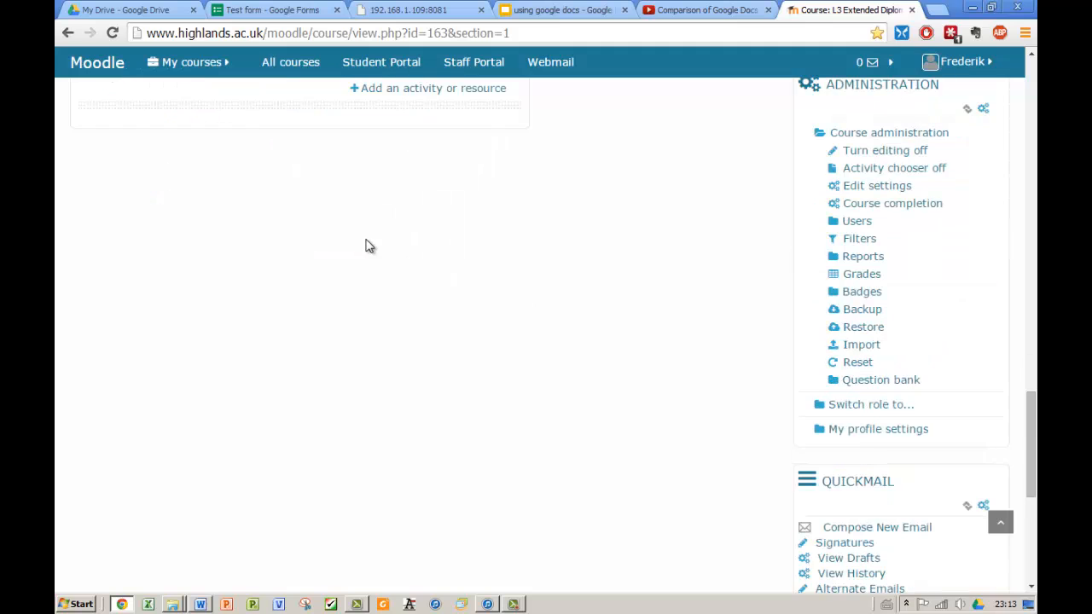
scroll(365, 248, "up", 4)
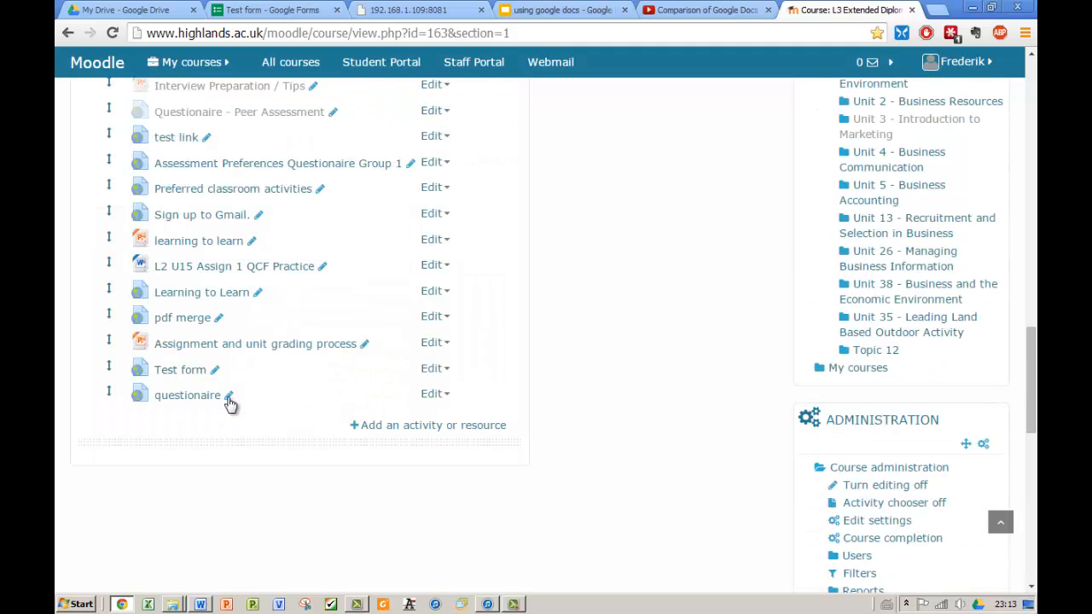
left_click(195, 397)
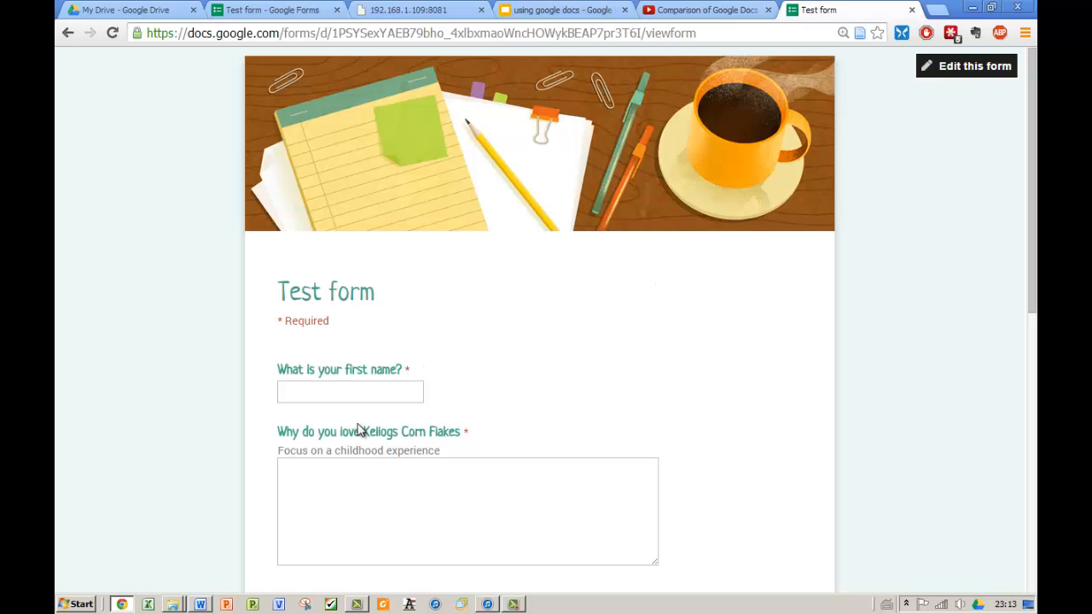
- Enter a first name, answer "adfasdfasdfasdf" to the Corn Flakes question and "asdfasdfasdf" to the Frosties question
left_click(372, 384)
key("ctrl+f")
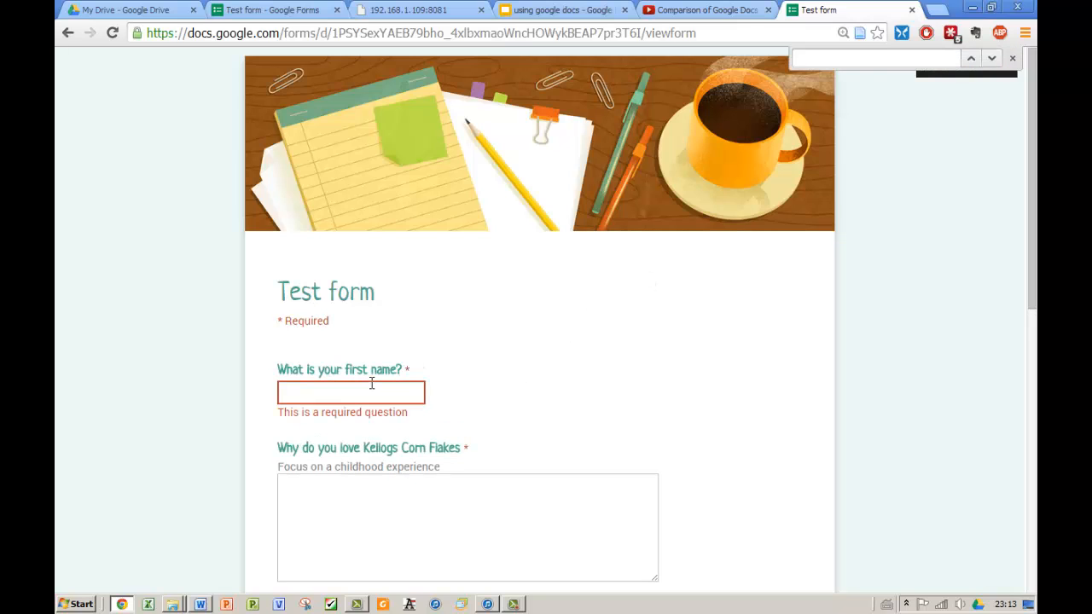
left_click(367, 392)
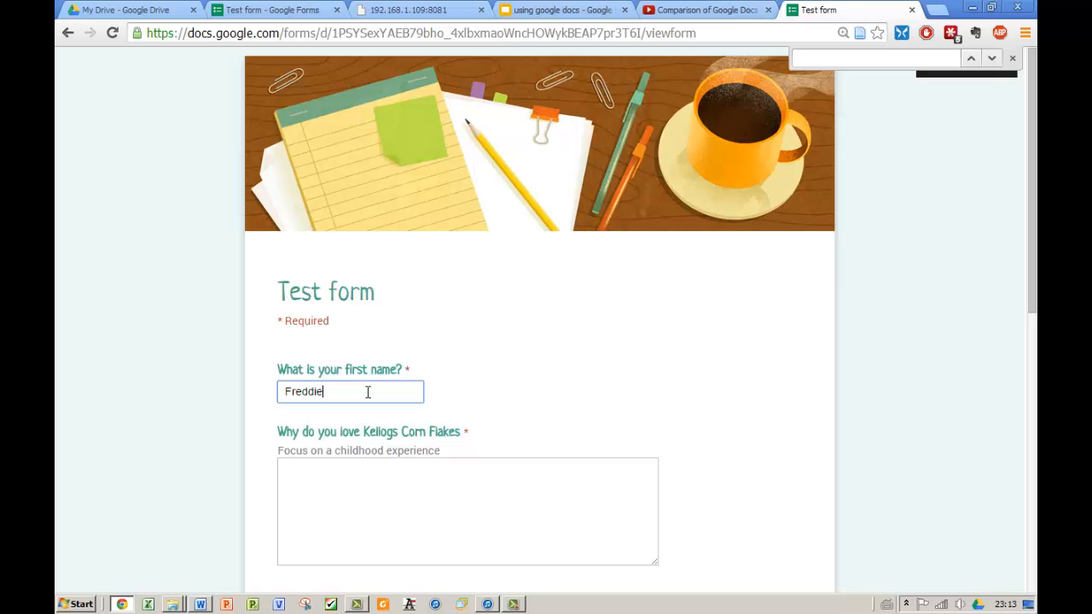
left_click(329, 485)
type("adfasdfasdfasd")
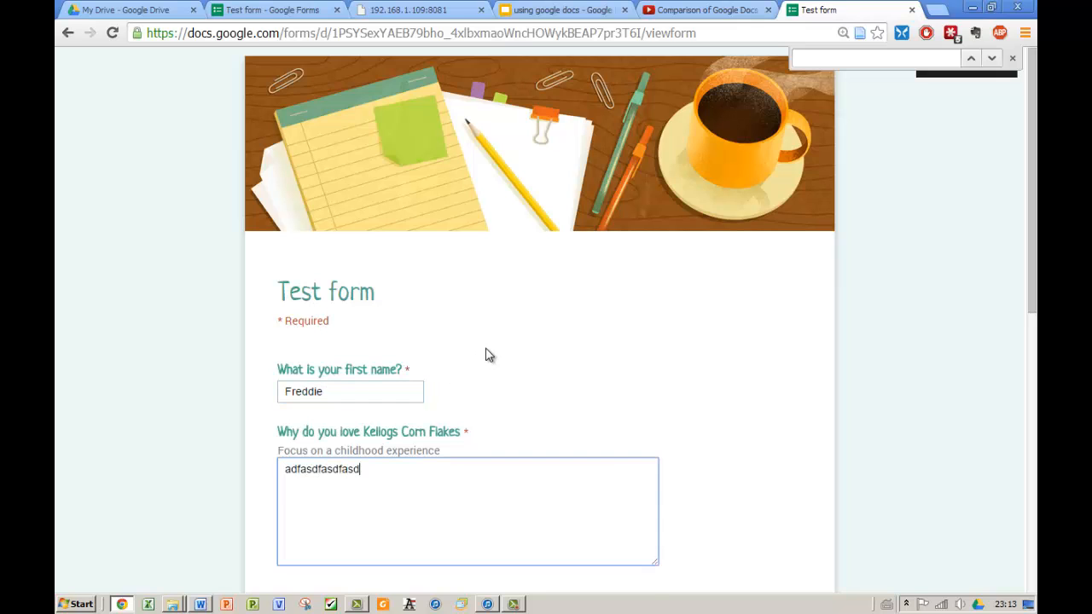
scroll(486, 359, "down", 5)
scroll(407, 229, "up", 3)
left_click(378, 295)
type("asdfasdfasdf")
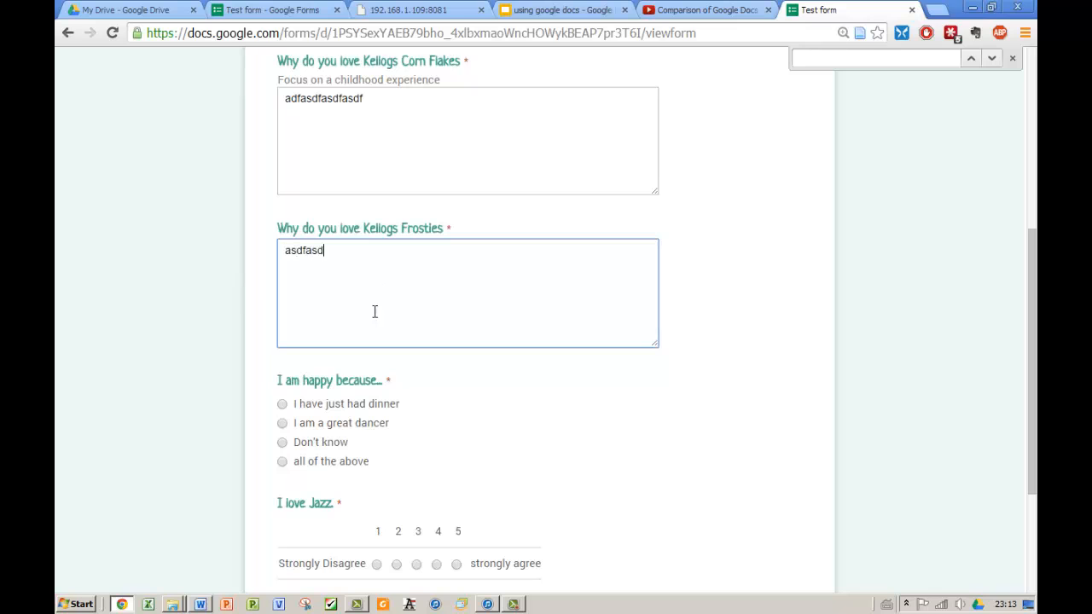
- Answer "Don't know" to "I am happy because...", rate "I love Jazz." as 4, and submit the form
left_click(300, 443)
scroll(634, 385, "down", 1)
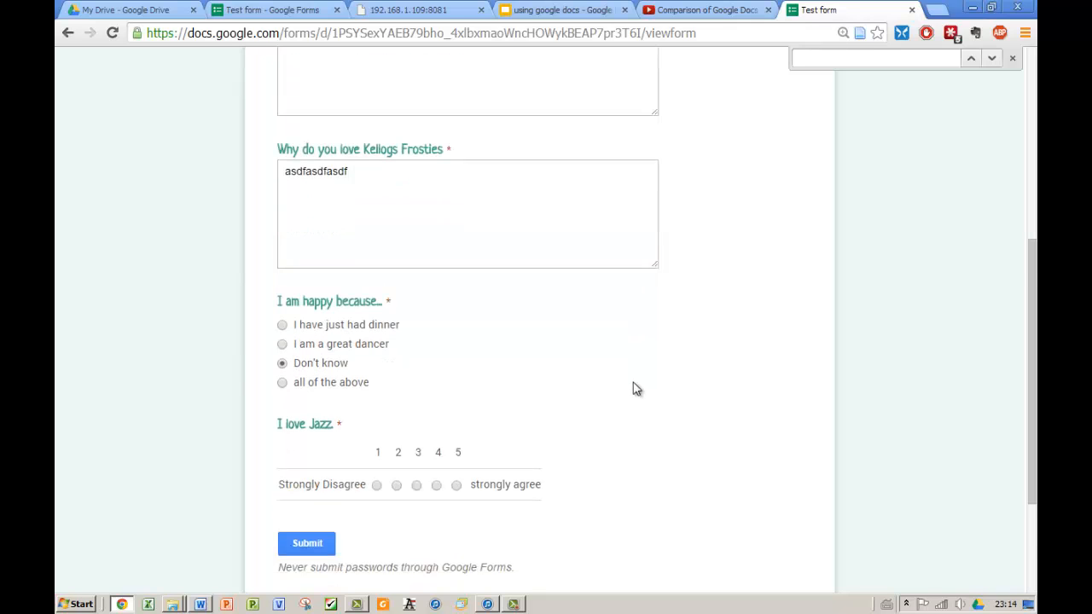
left_click(437, 466)
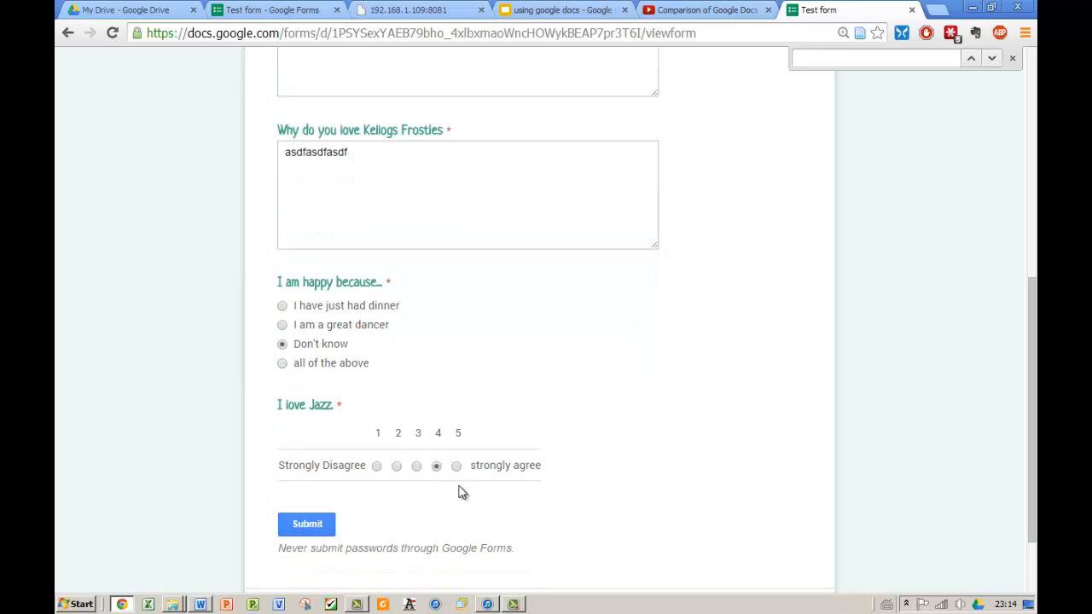
left_click(315, 526)
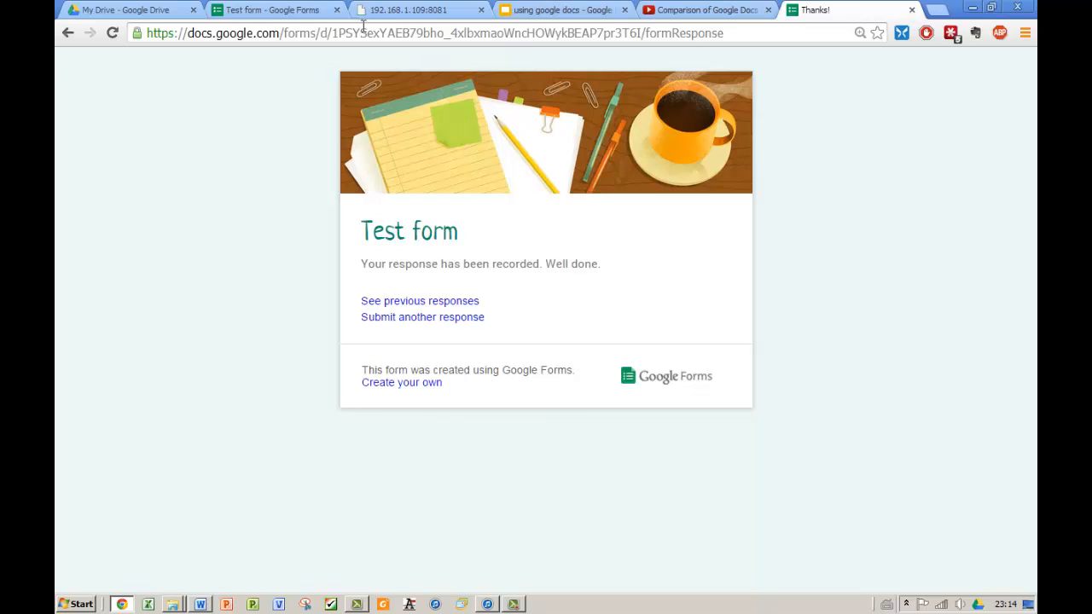
- Open the form's responses spreadsheet from the form editor and get a shareable link so anyone with the link can view it
left_click(290, 11)
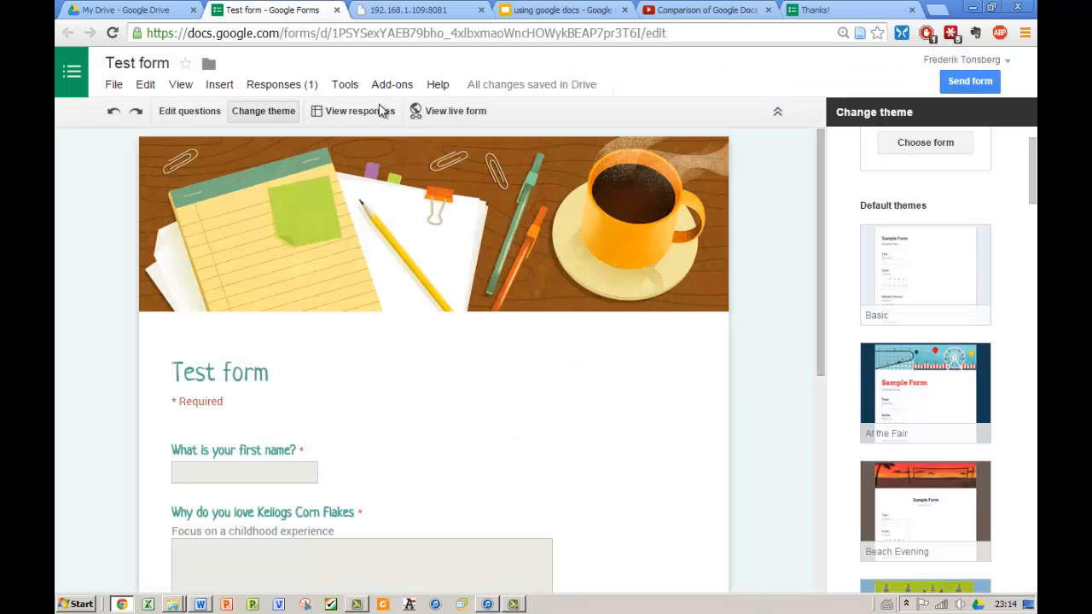
left_click(356, 114)
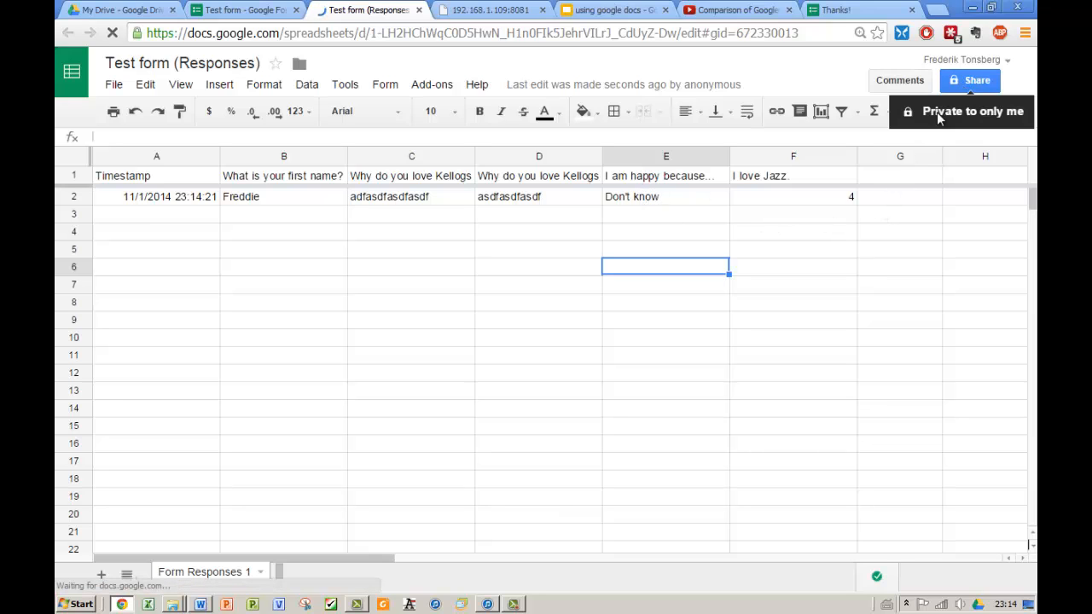
left_click(978, 81)
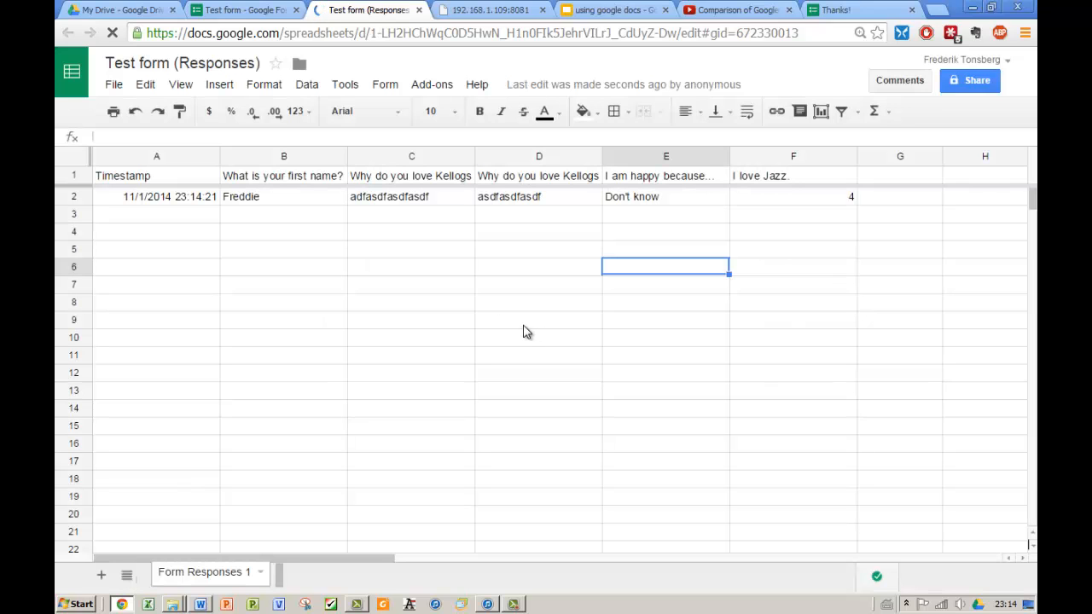
left_click(973, 85)
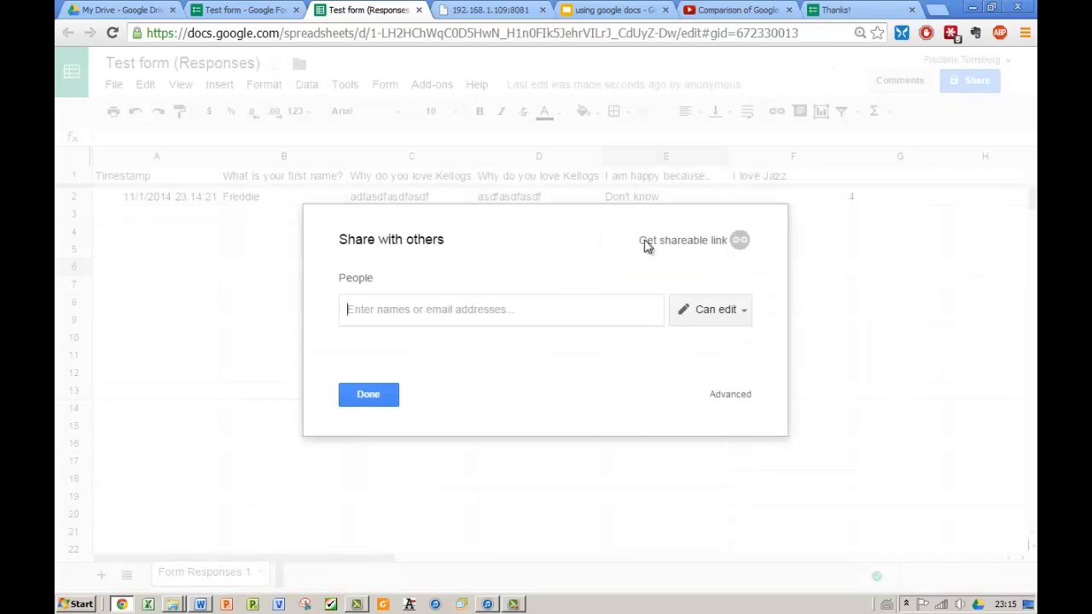
left_click(740, 241)
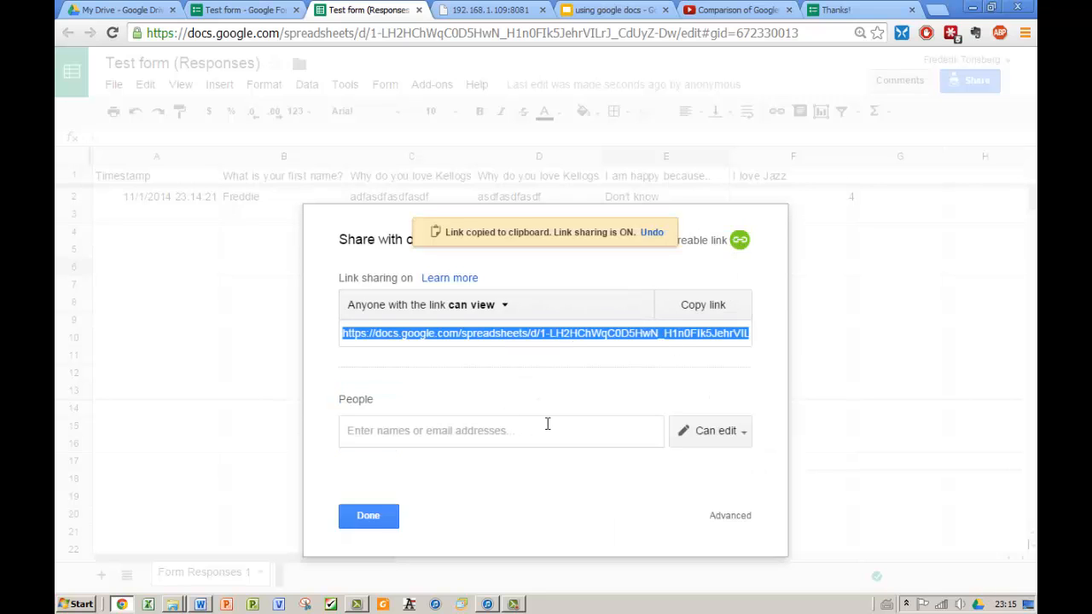
left_click(385, 518)
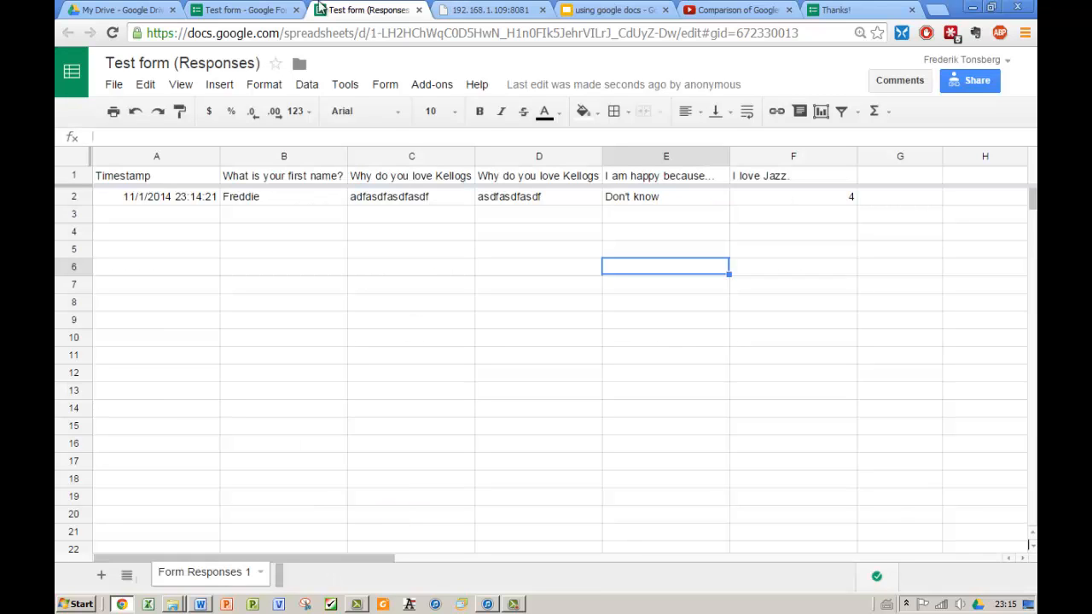
- Return to the form editor, open the summary of responses and examine the answers and charts for each question
left_click(244, 11)
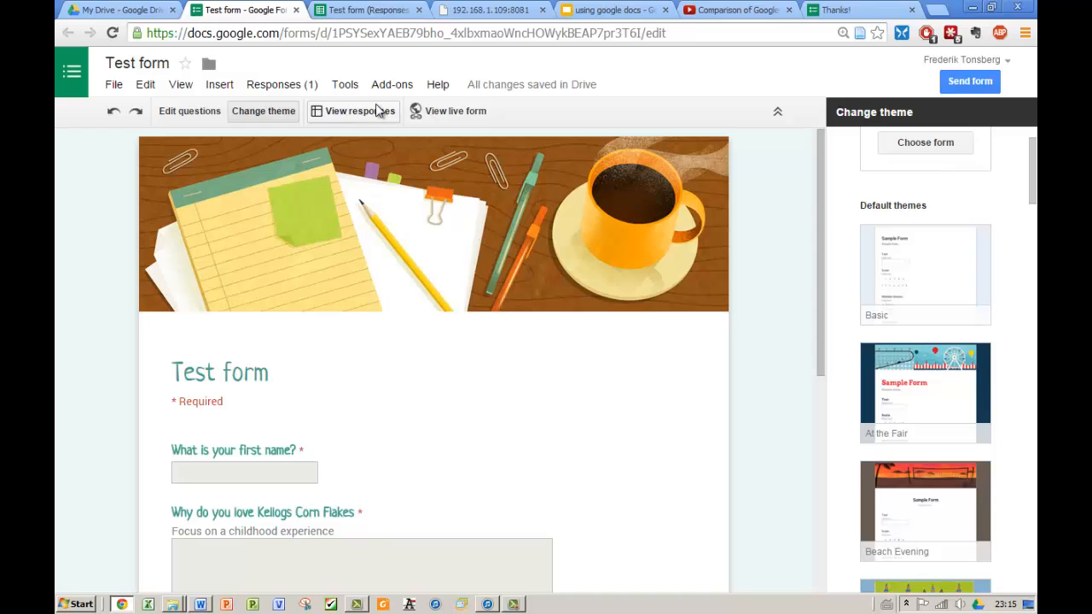
left_click(297, 89)
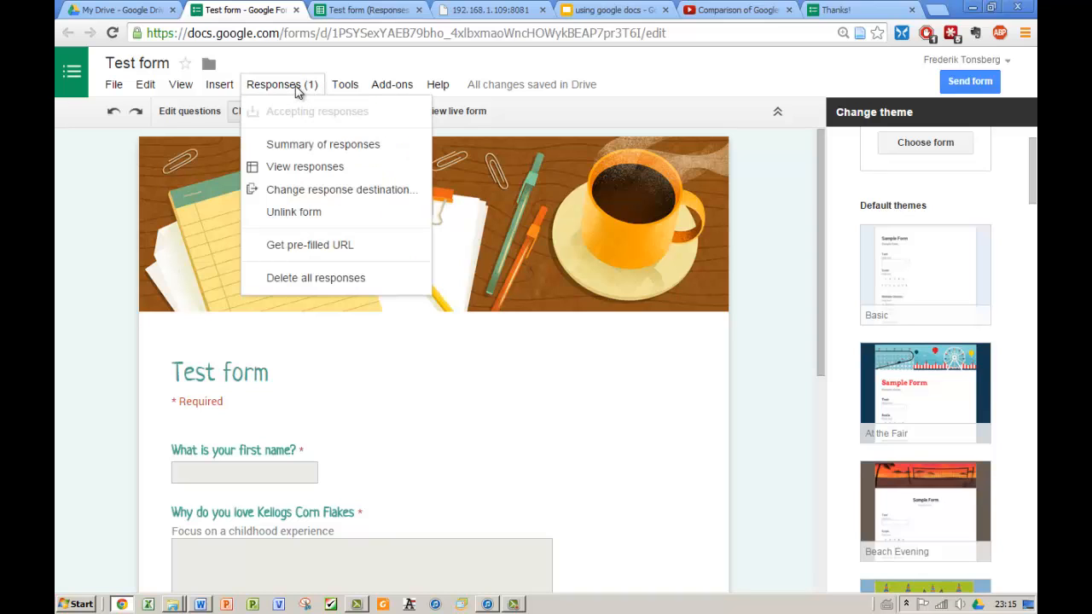
left_click(323, 145)
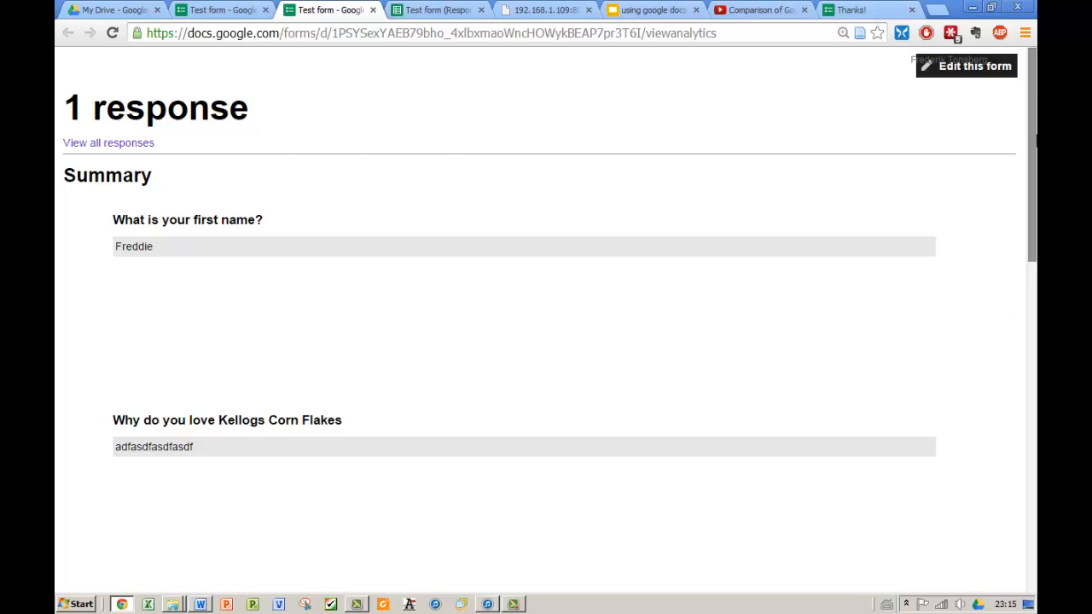
left_click_drag(1035, 93, 1036, 367)
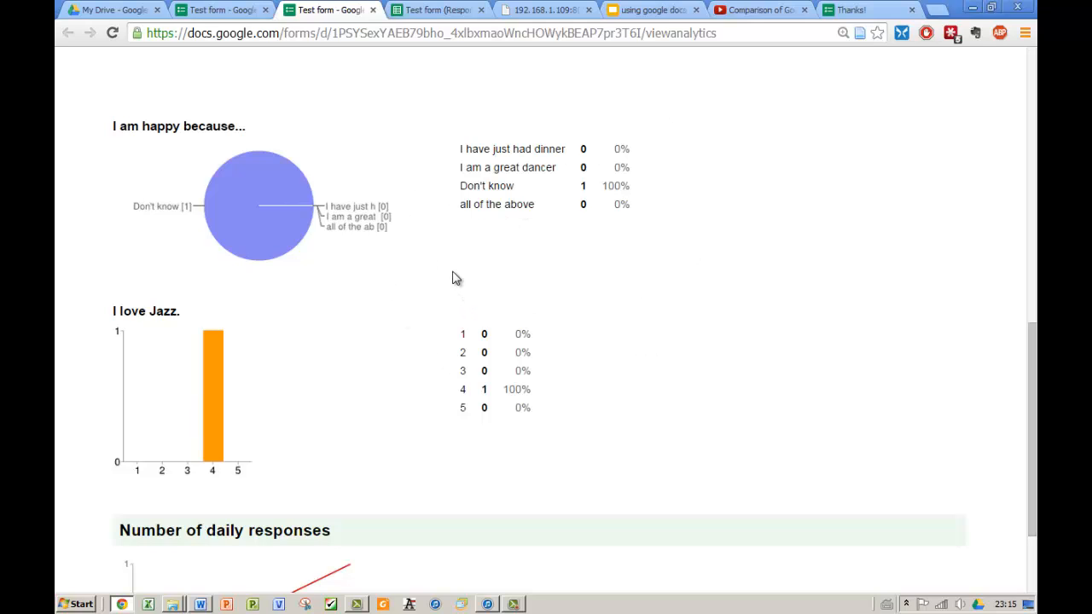
left_click_drag(1032, 433, 1032, 136)
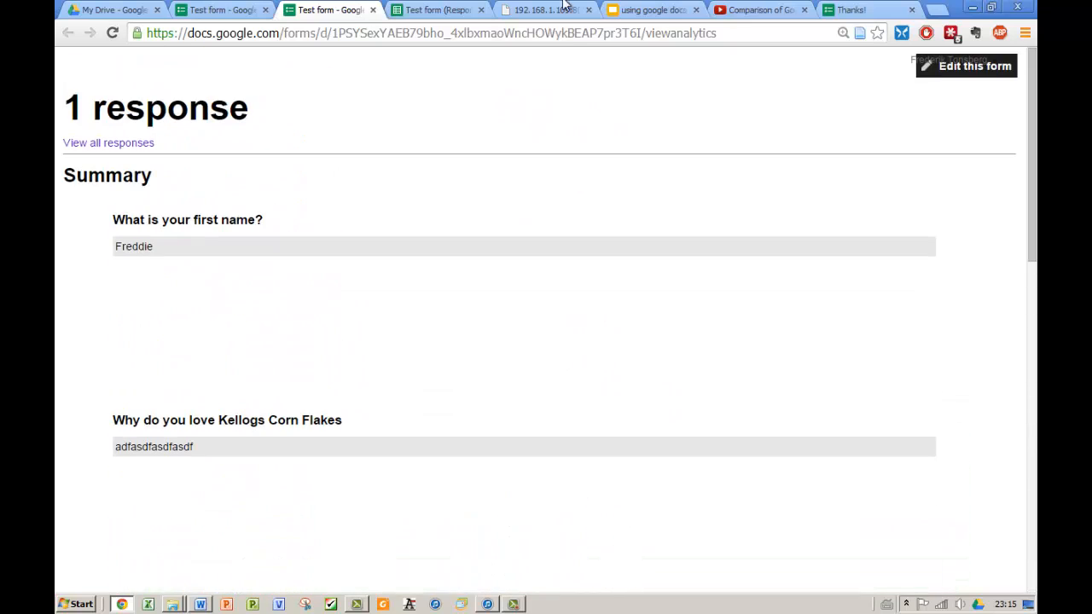
- Close the response summary and return to the Test form editor
left_click(228, 11)
left_click(320, 10)
left_click(372, 10)
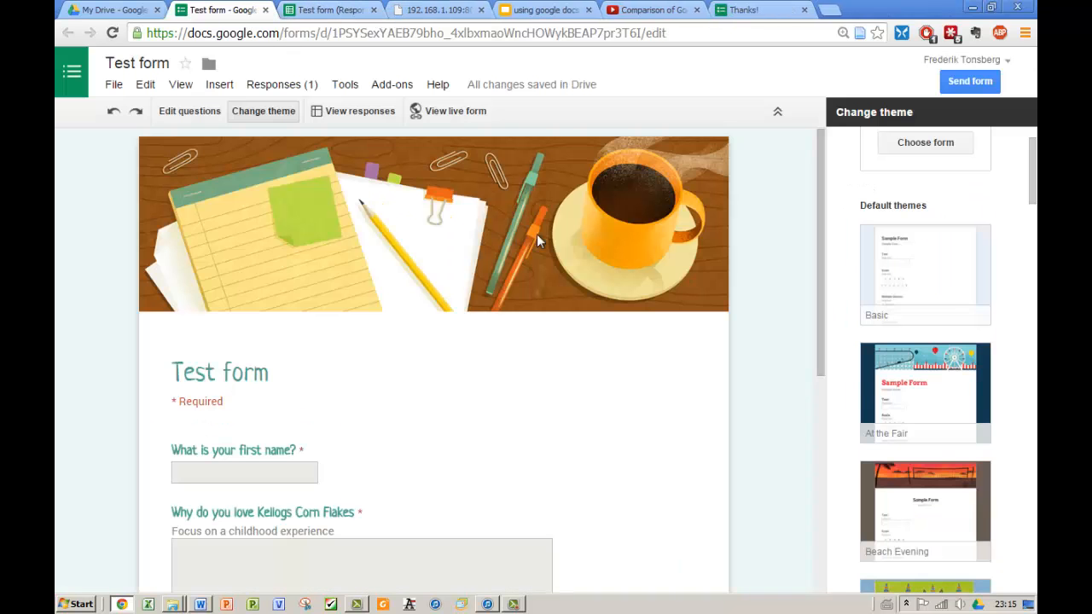